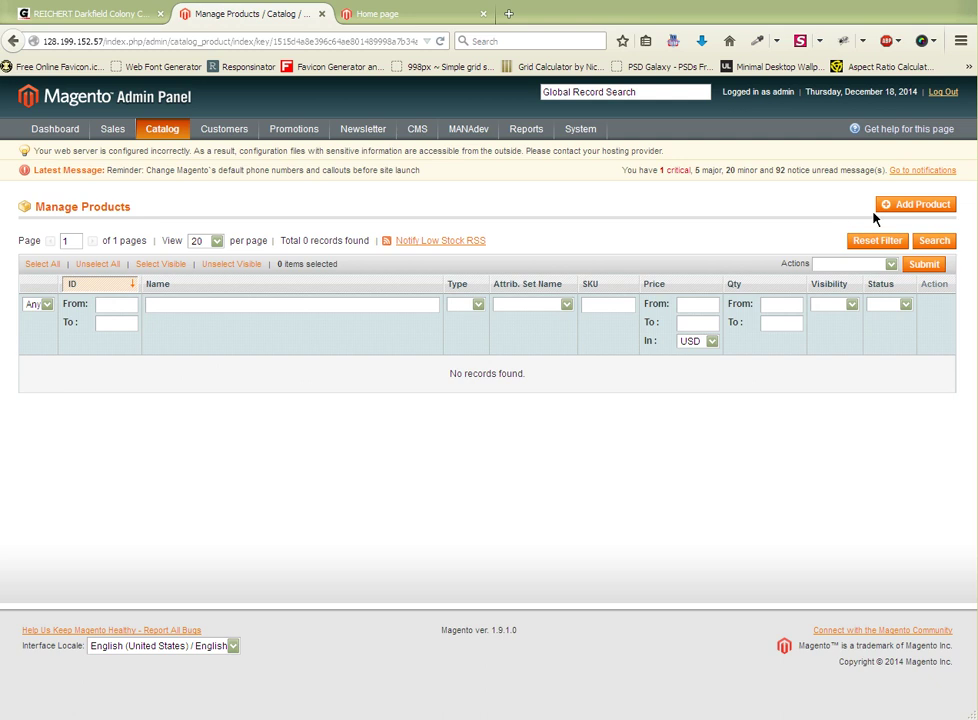
# Start a new catalog product using the Default attribute set and the Simple Product type
pyautogui.click(925, 216)
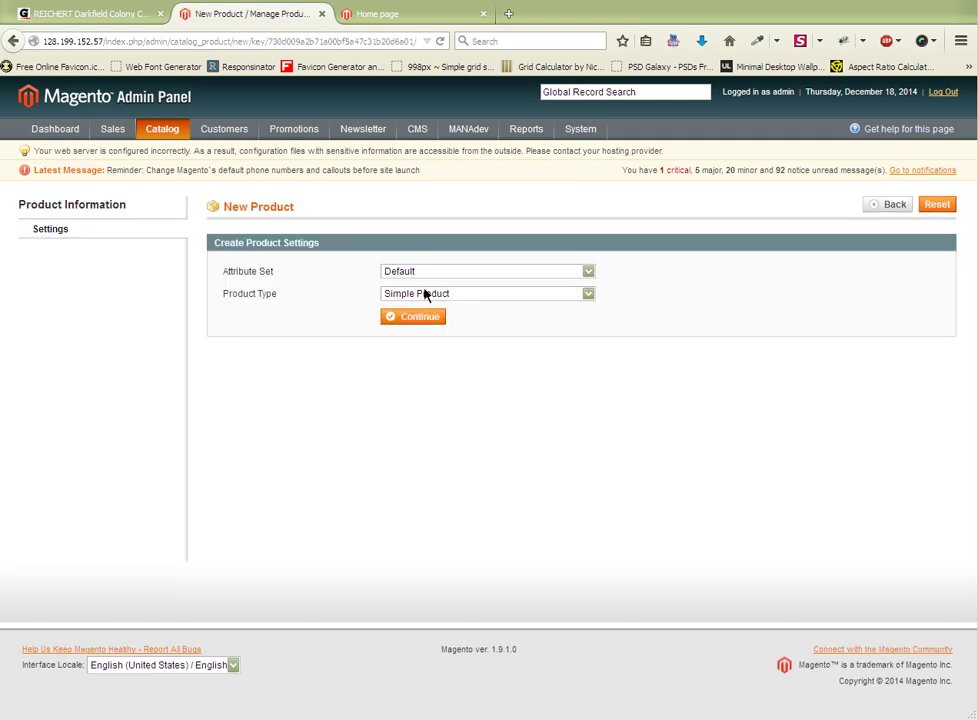
pyautogui.click(590, 277)
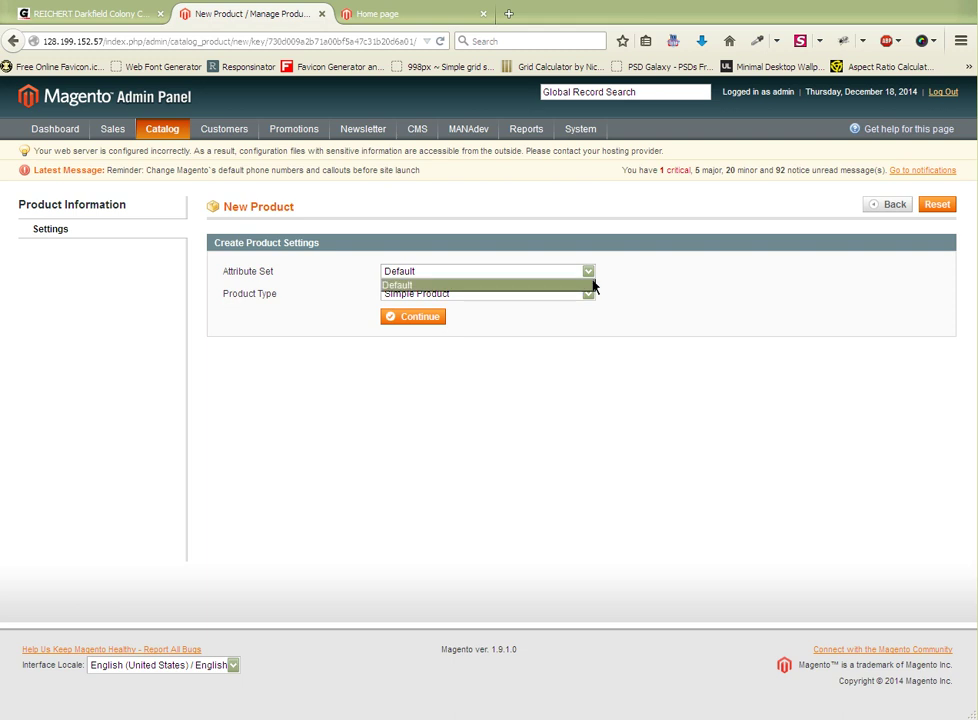
pyautogui.click(591, 280)
pyautogui.click(591, 280)
pyautogui.click(589, 282)
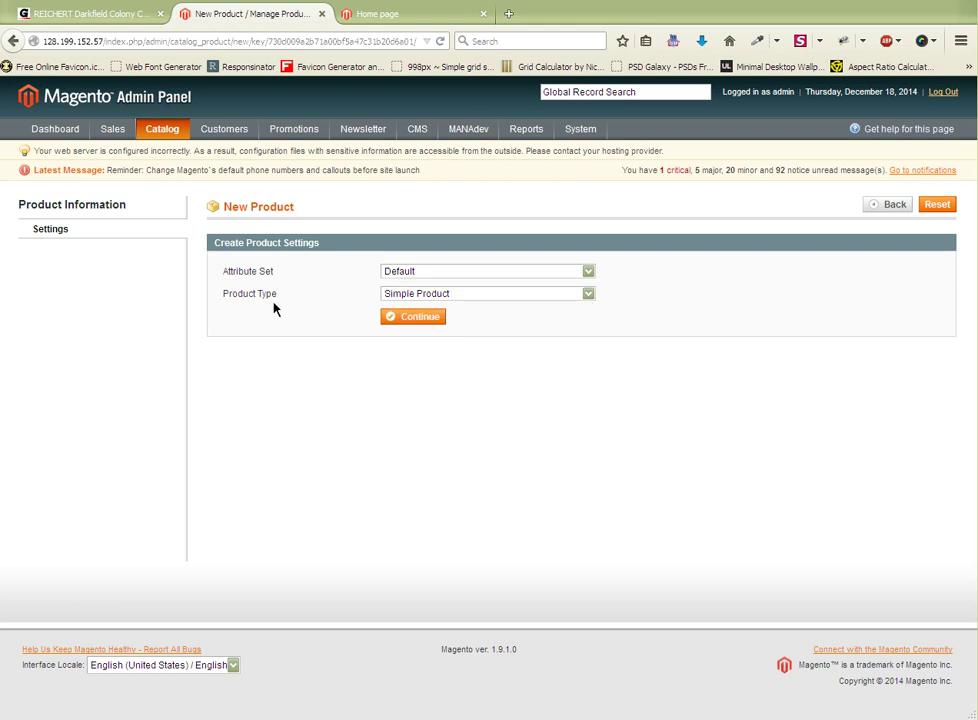
pyautogui.click(590, 297)
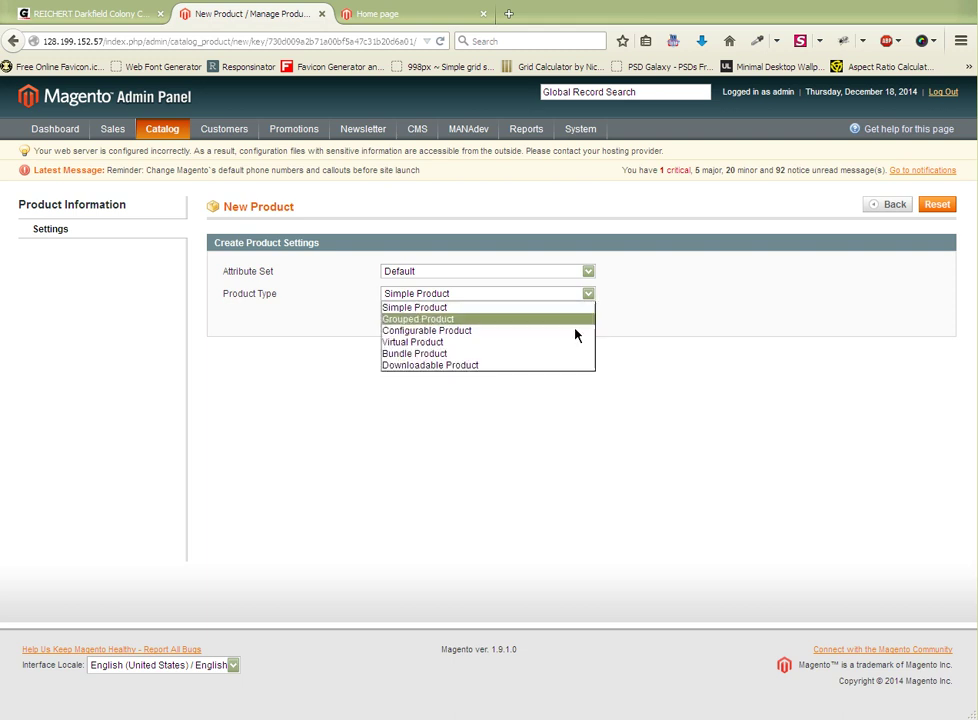
pyautogui.click(535, 308)
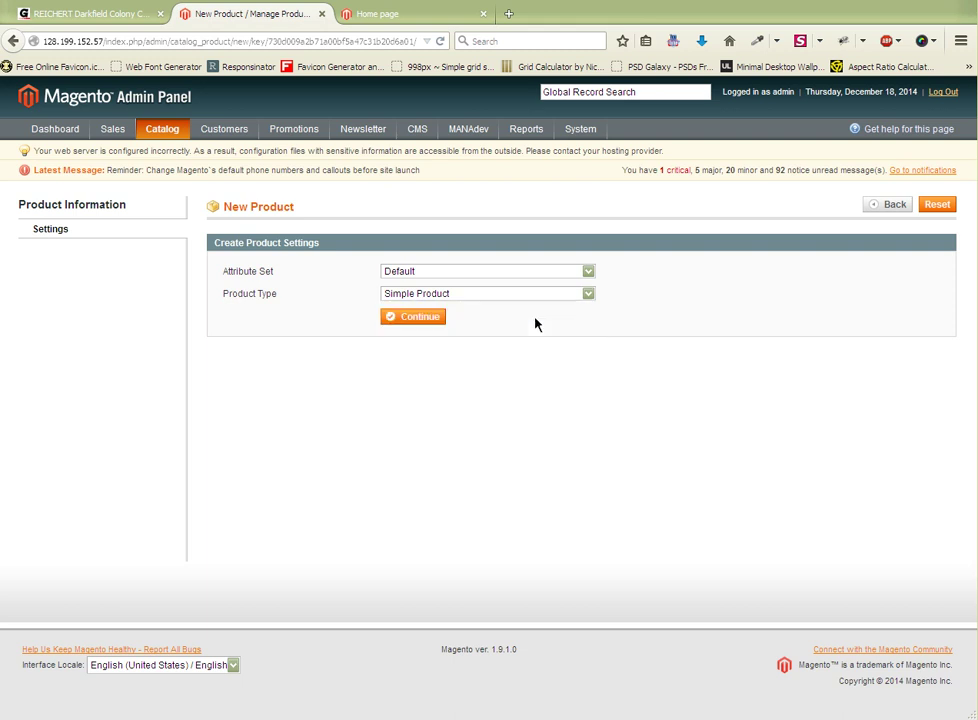
pyautogui.click(425, 320)
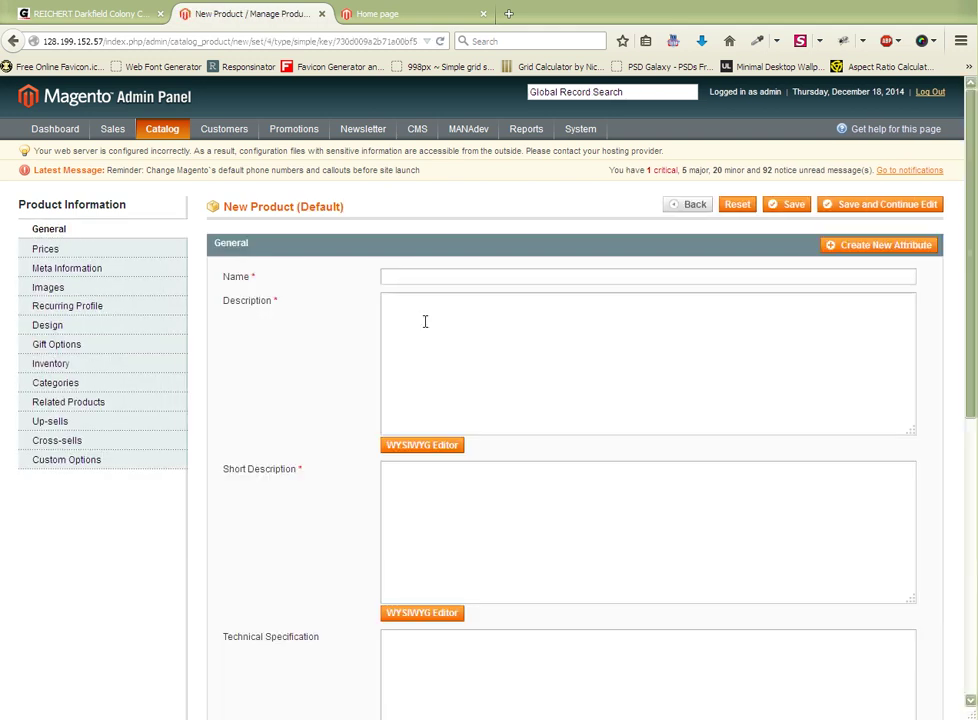
# Copy the title "Darkfield Colony Counter, Digital, 220V" from the Grainger product page into the new product's Name
pyautogui.click(99, 14)
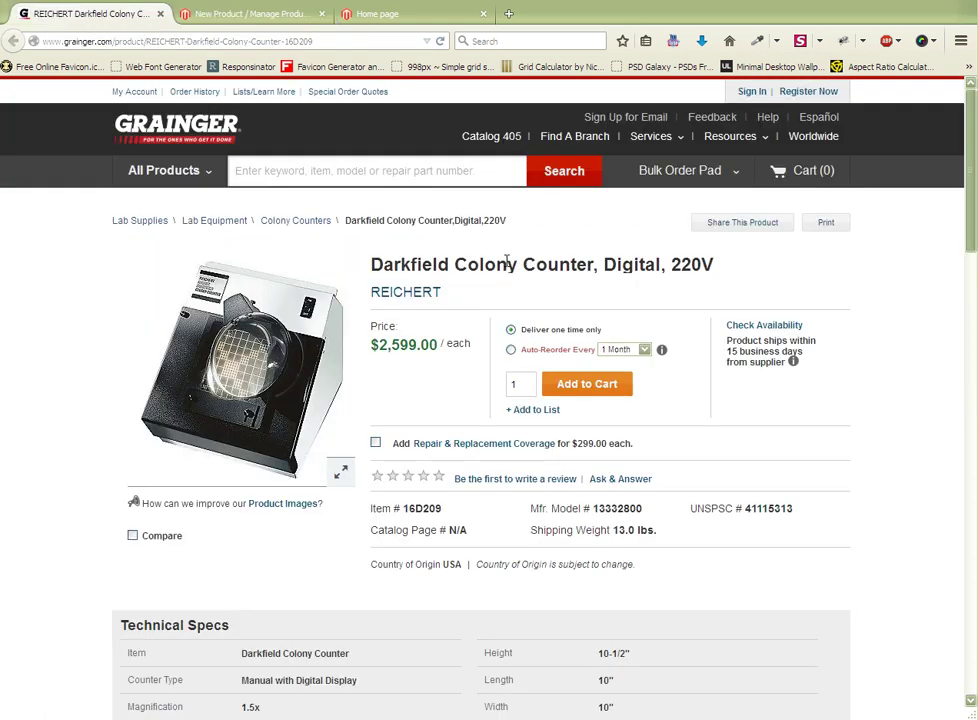
pyautogui.tripleClick(509, 272)
pyautogui.rightClick(509, 272)
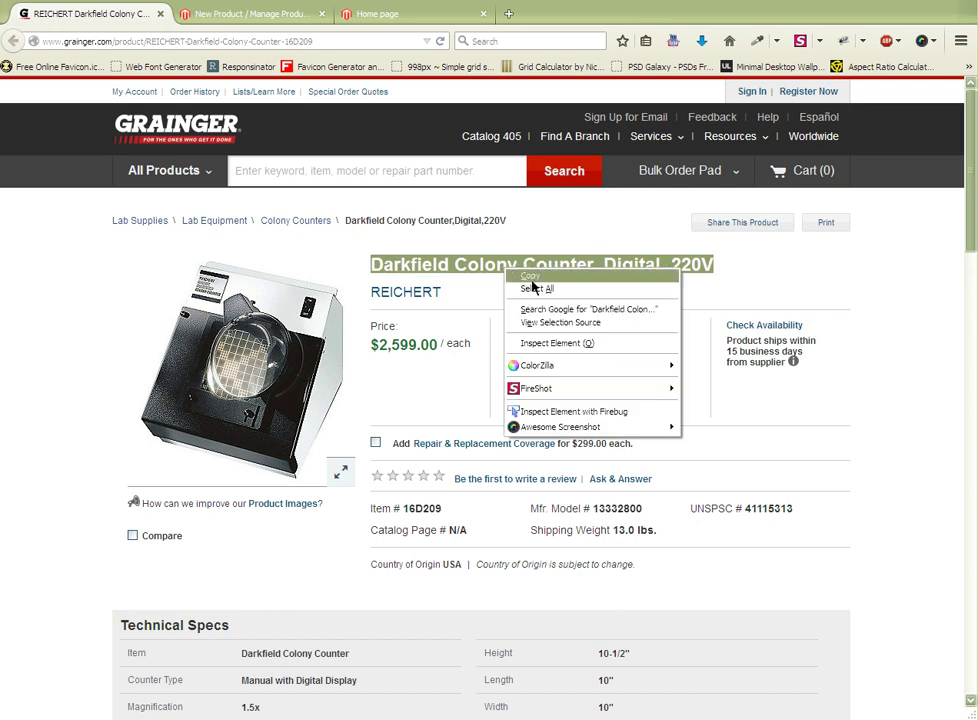
pyautogui.click(525, 279)
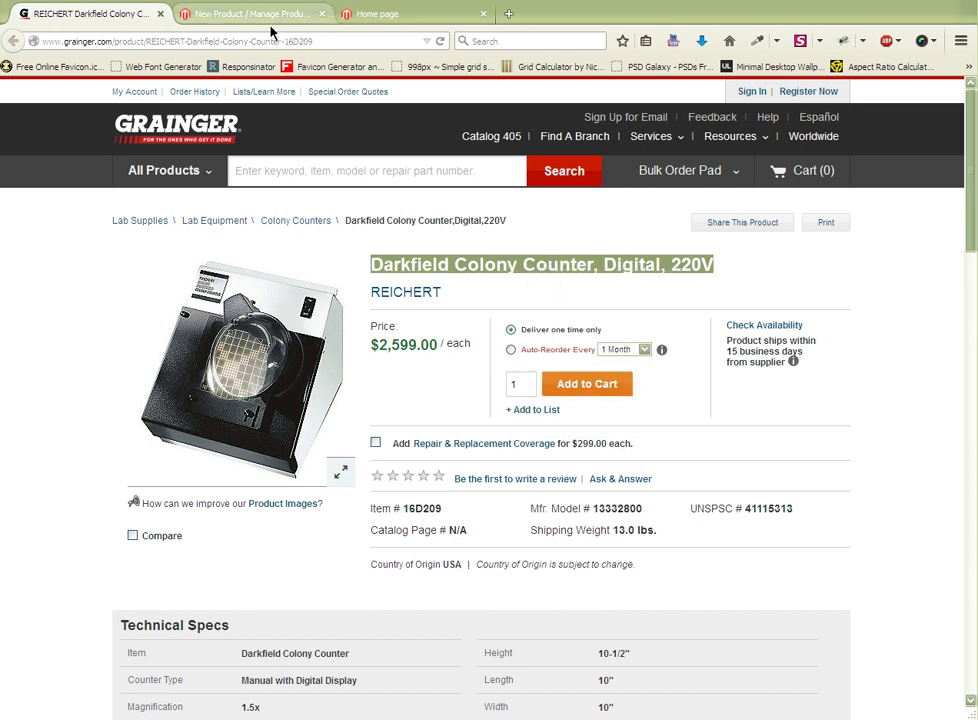
pyautogui.rightClick(430, 266)
pyautogui.click(450, 281)
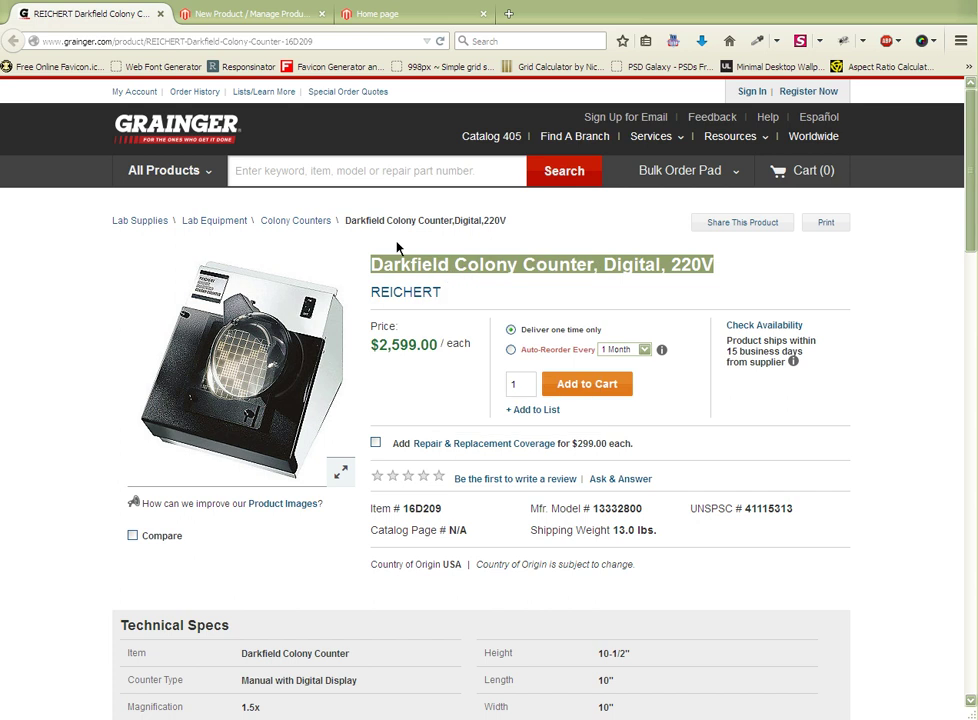
pyautogui.click(268, 30)
pyautogui.click(427, 280)
pyautogui.hotkey('ctrl', 'v')
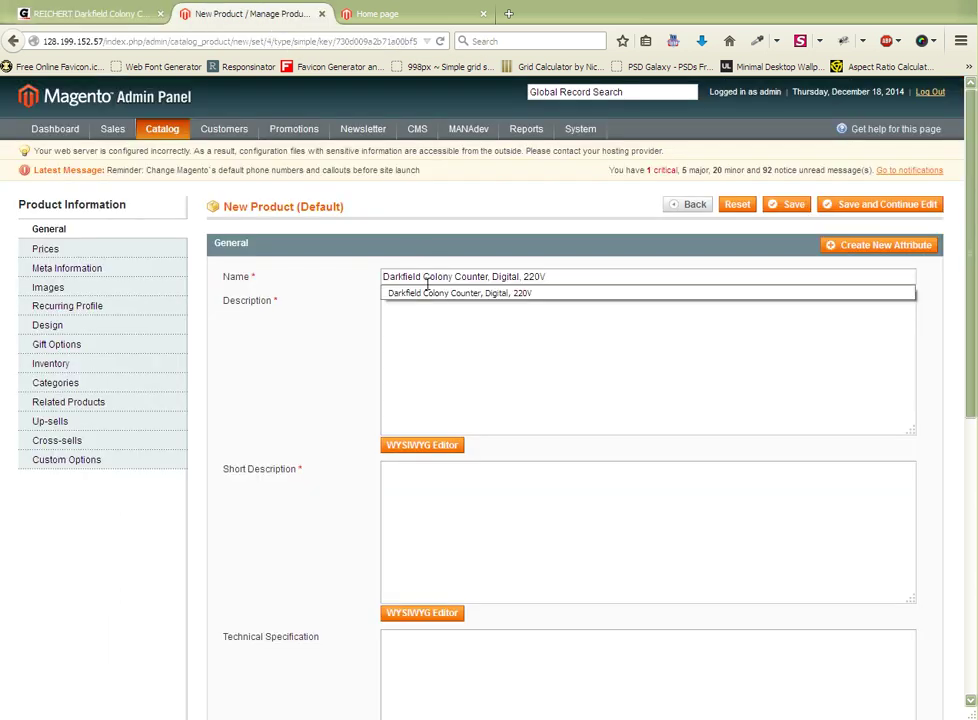
# Fill both the Description and the Short Description with "Darkfield Colony Counter, Digital, 220V"
pyautogui.click(441, 302)
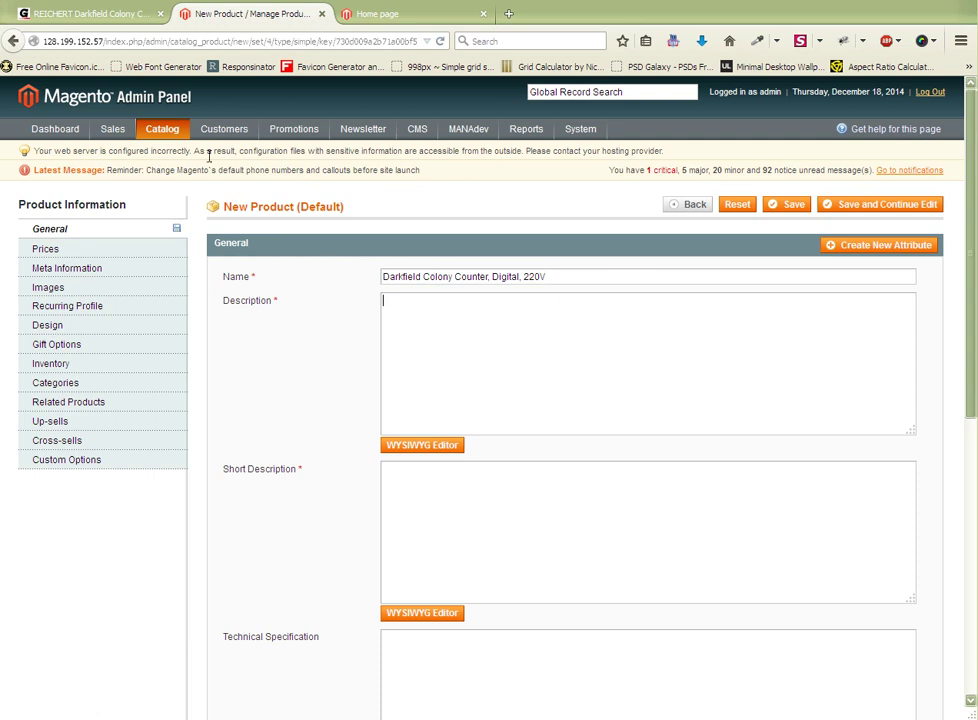
pyautogui.click(133, 20)
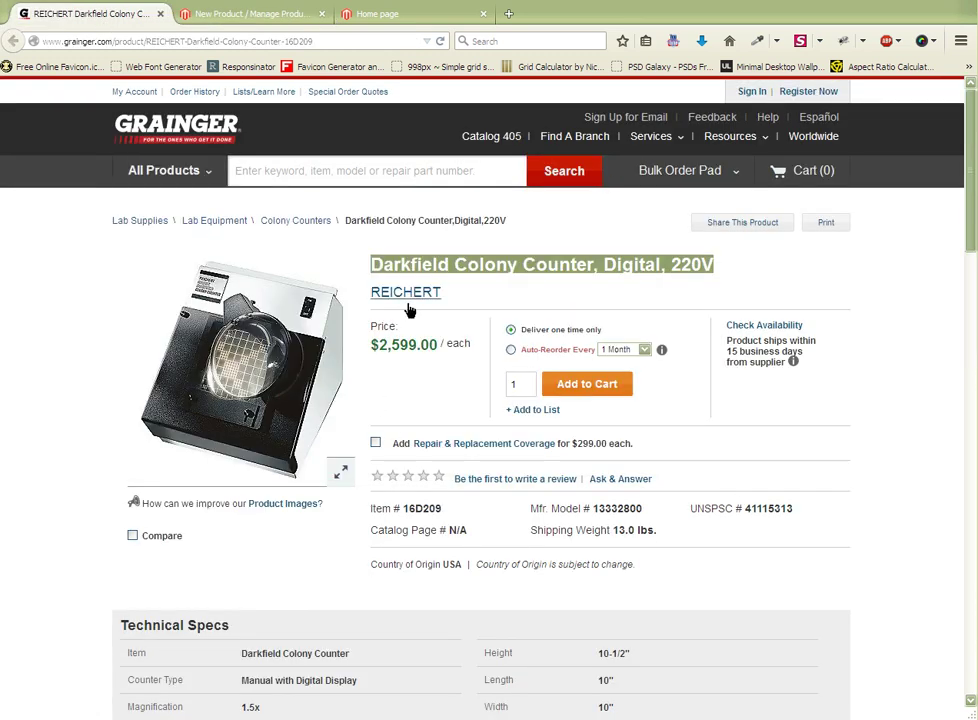
pyautogui.click(245, 14)
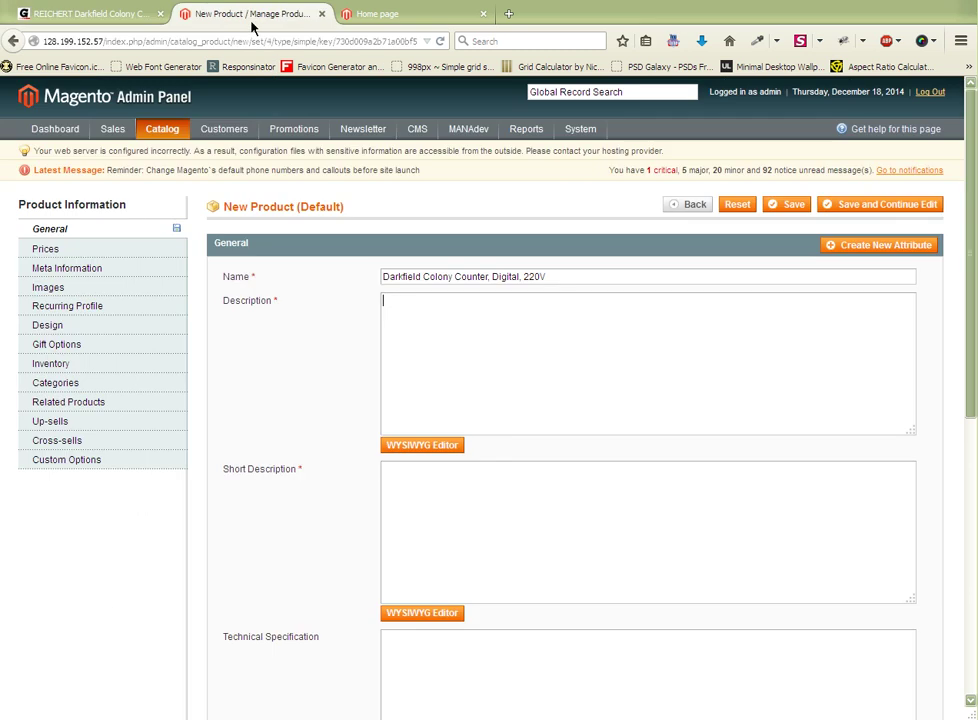
pyautogui.click(426, 364)
pyautogui.hotkey('ctrl', 'v')
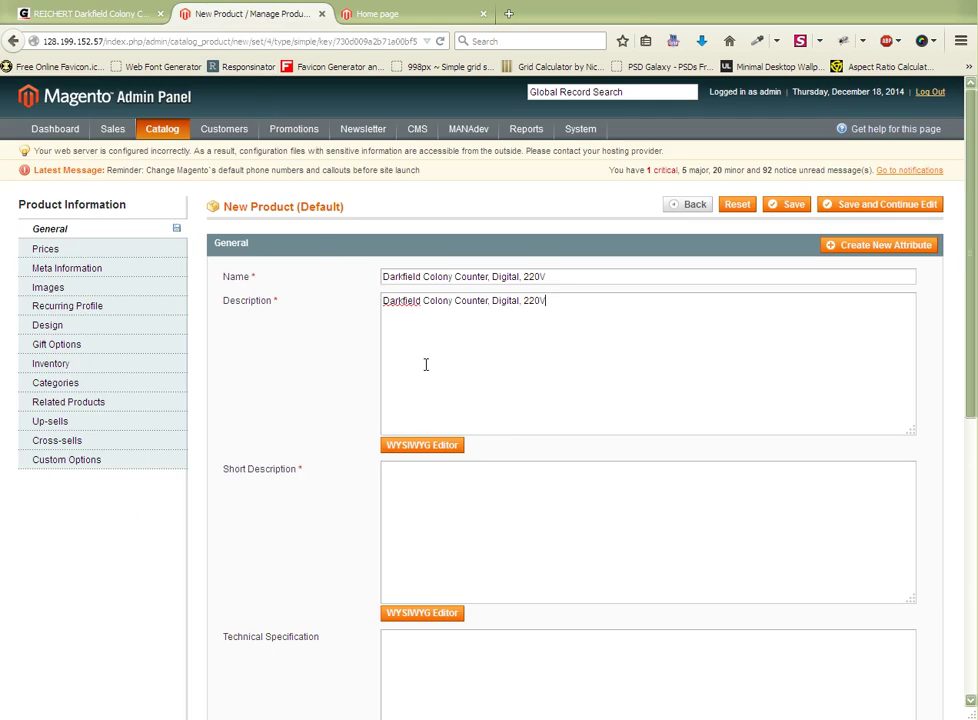
pyautogui.click(500, 511)
pyautogui.hotkey('ctrl', 'v')
pyautogui.scroll(-2, 500, 511)
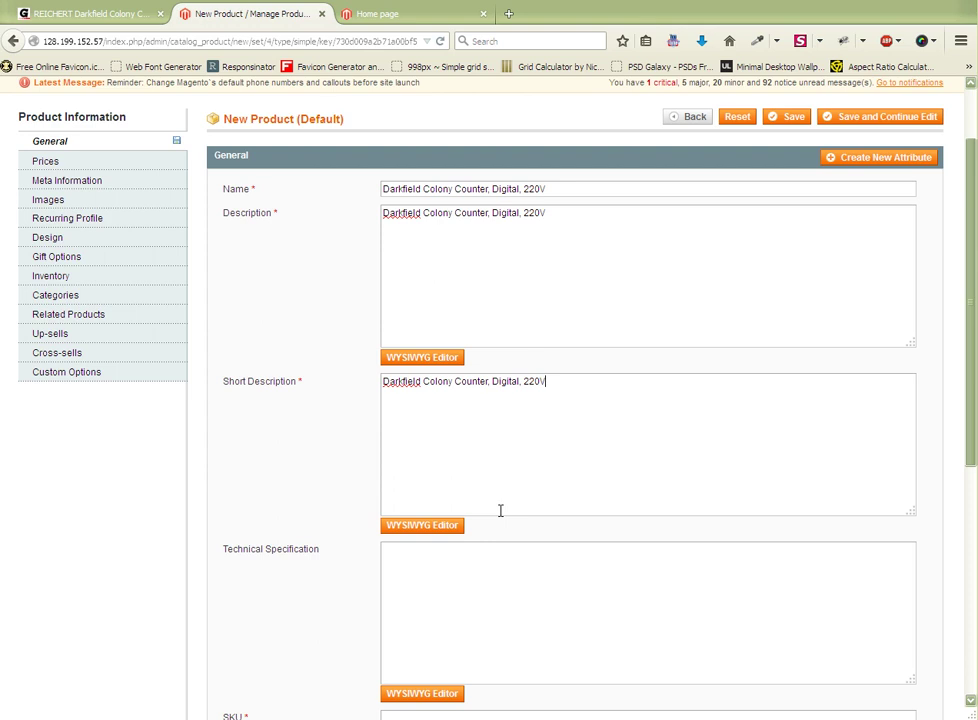
pyautogui.scroll(-2, 500, 511)
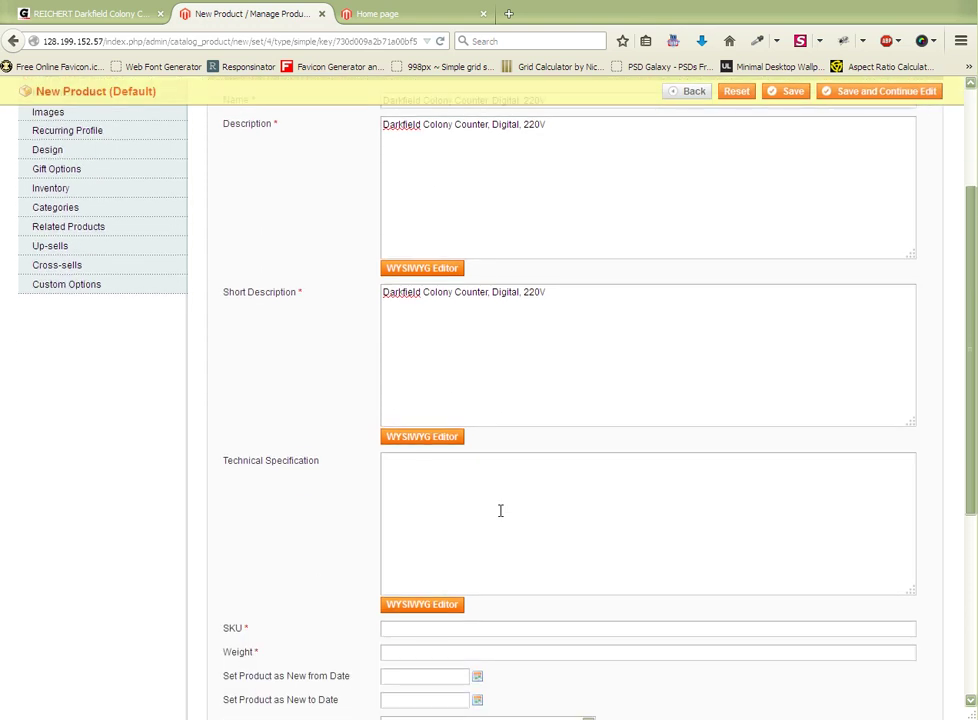
pyautogui.hotkey('ctrl', 'v')
pyautogui.scroll(-2, 500, 511)
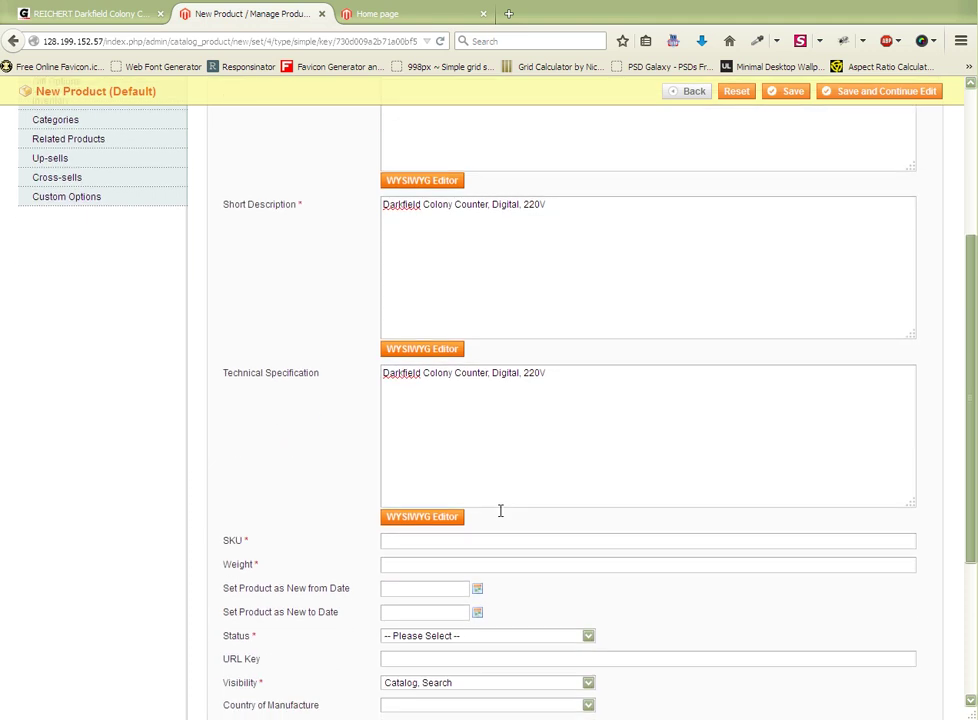
pyautogui.moveTo(548, 380); pyautogui.dragTo(379, 384)
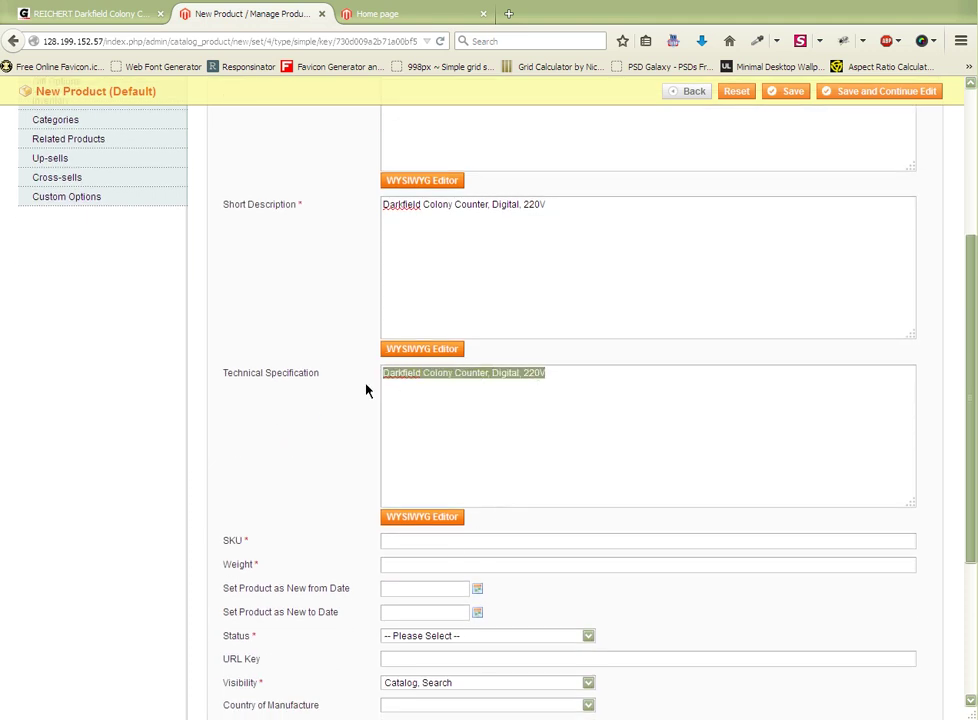
pyautogui.press('Delete')
# Copy the full Technical Specs table from the Grainger page and open the WYSIWYG editor for the product's Technical Specification
pyautogui.click(126, 18)
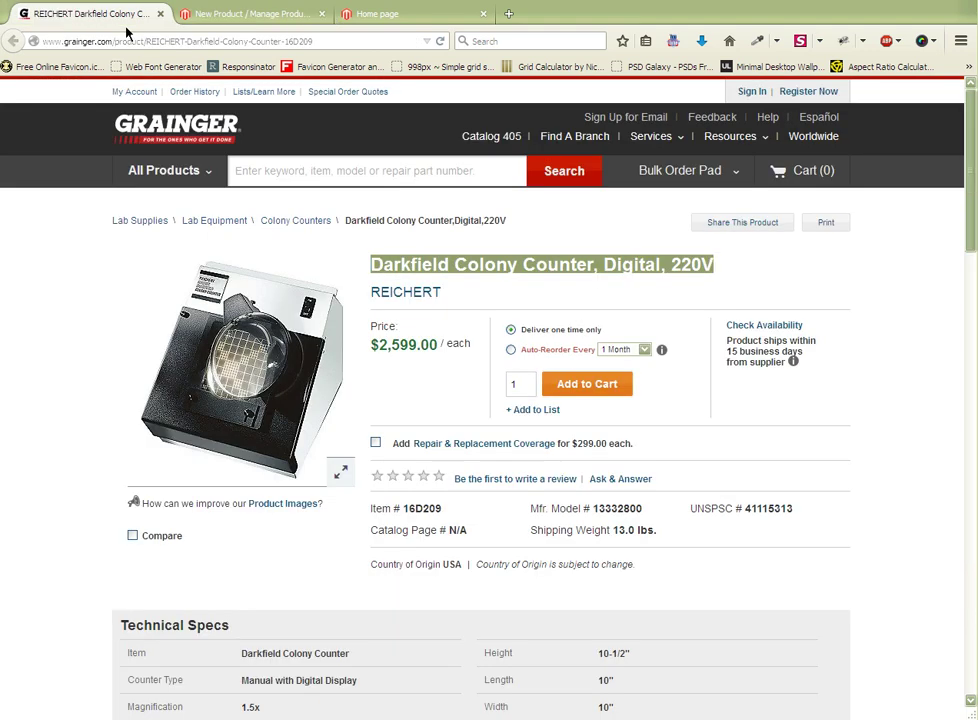
pyautogui.click(782, 574)
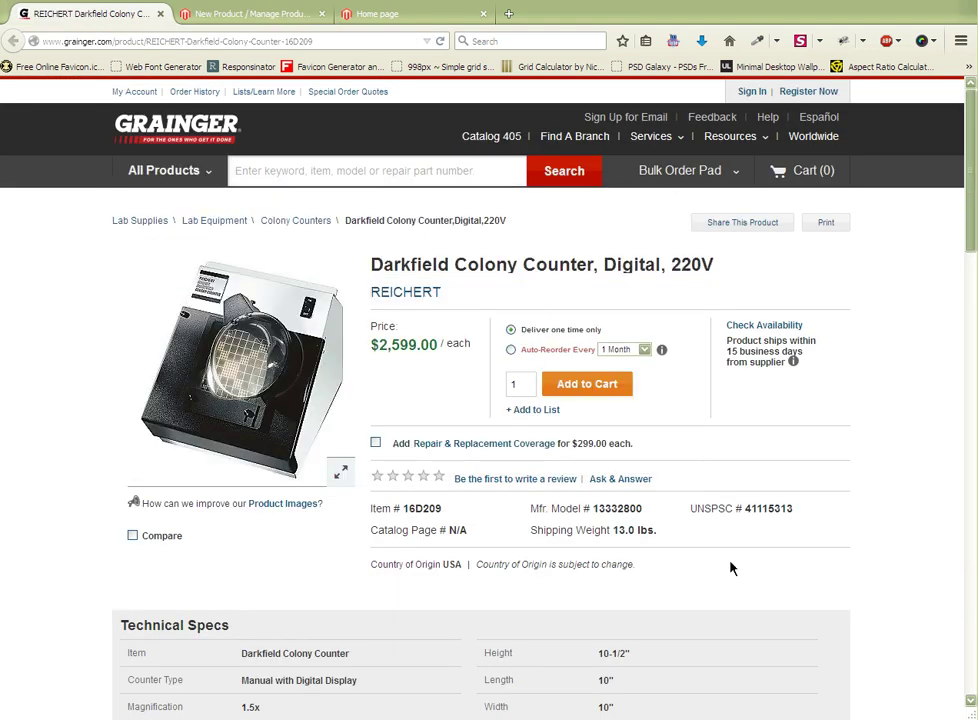
pyautogui.scroll(-3, 700, 555)
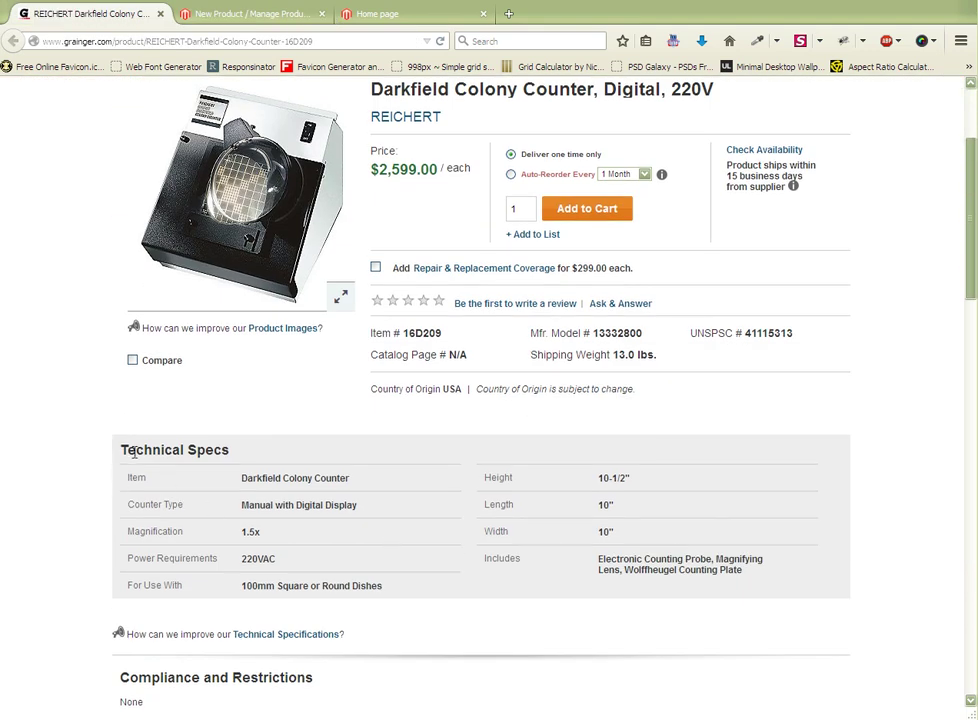
pyautogui.moveTo(128, 479); pyautogui.dragTo(757, 591)
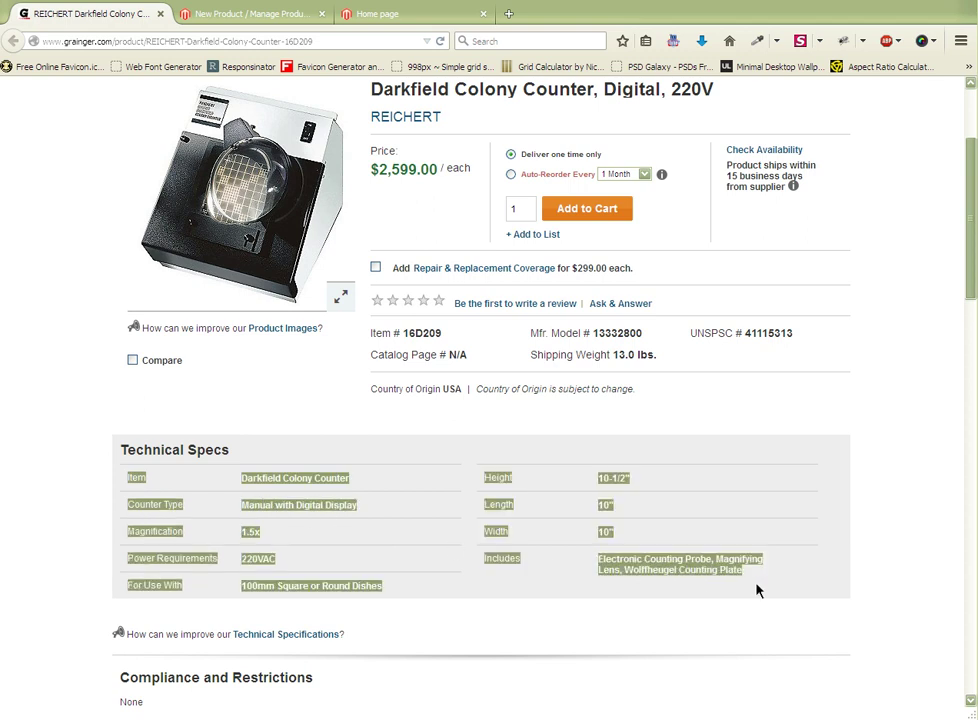
pyautogui.rightClick(741, 580)
pyautogui.click(738, 586)
pyautogui.click(258, 22)
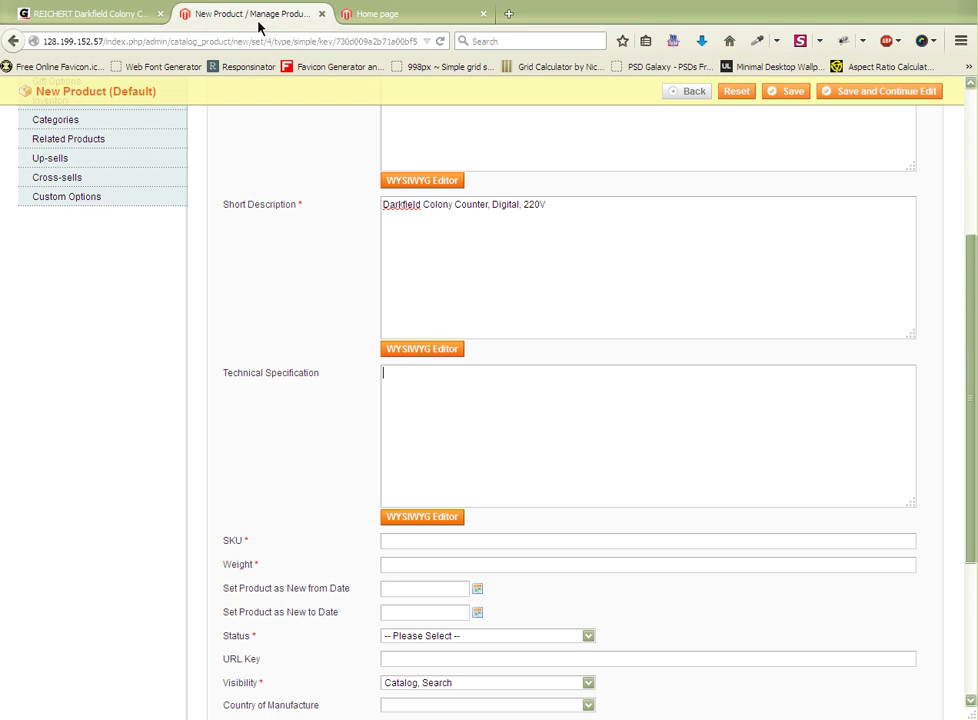
pyautogui.click(446, 522)
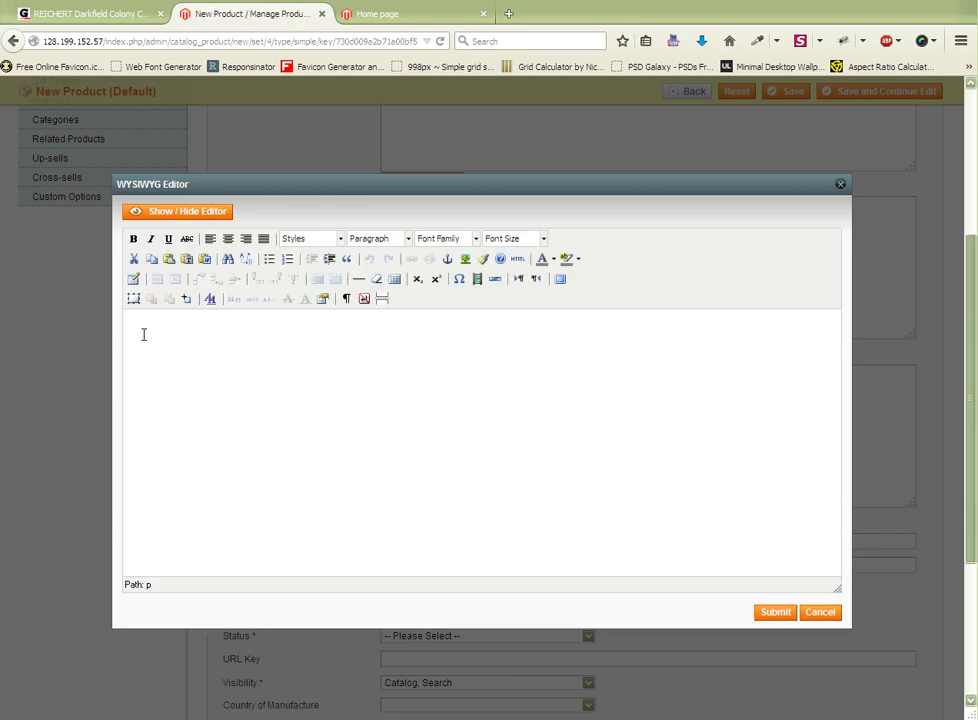
pyautogui.write('ItemDarkfield Colony Counter Counter TypeManual with Digital Display Magnification1.5x Power Requirements220VAC For Use With100mm Square or Round Dishes Height10-1/2" Length10" Width10" IncludesElectronic Counting Probe, Magnifying Lens, Wolffheugel Counting Plate')
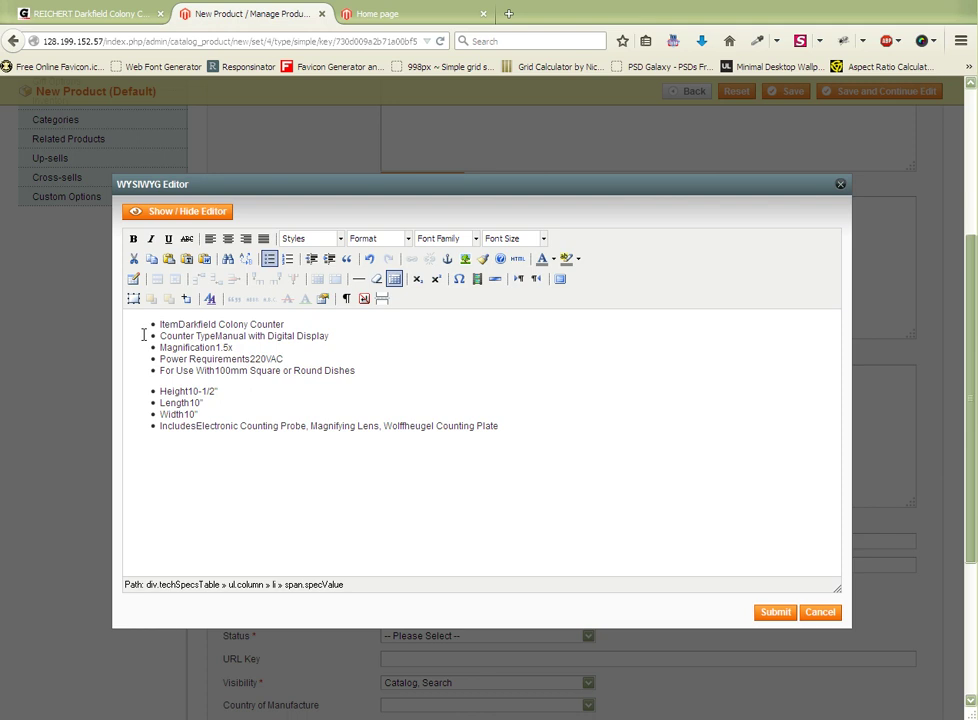
pyautogui.hotkey('ctrl', 'a')
pyautogui.hotkey('ctrl', 'c')
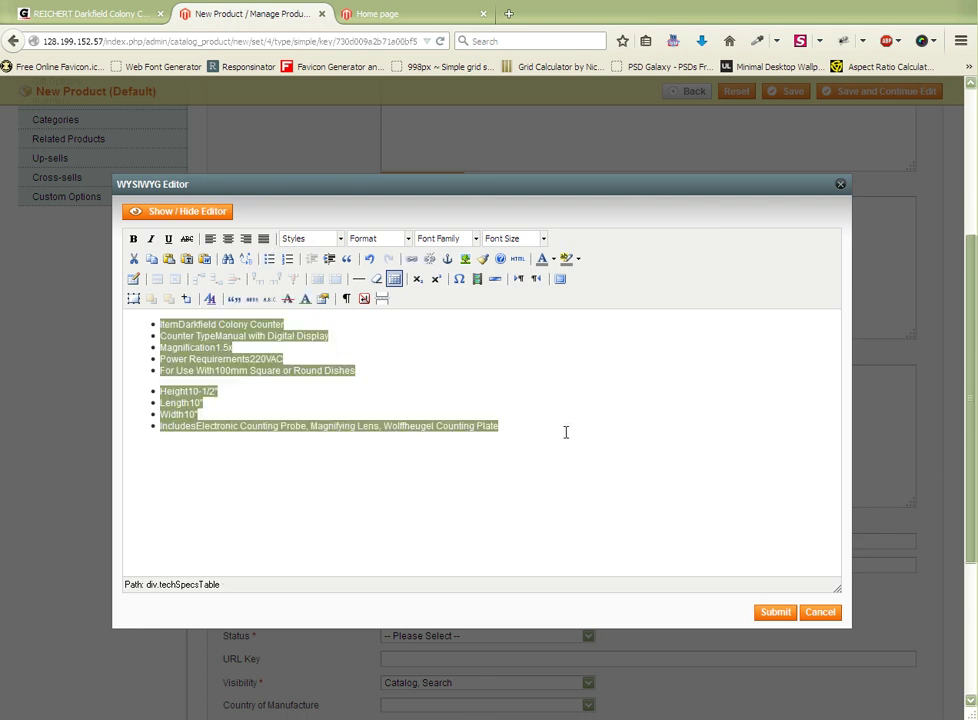
pyautogui.press('Delete')
pyautogui.rightClick(147, 334)
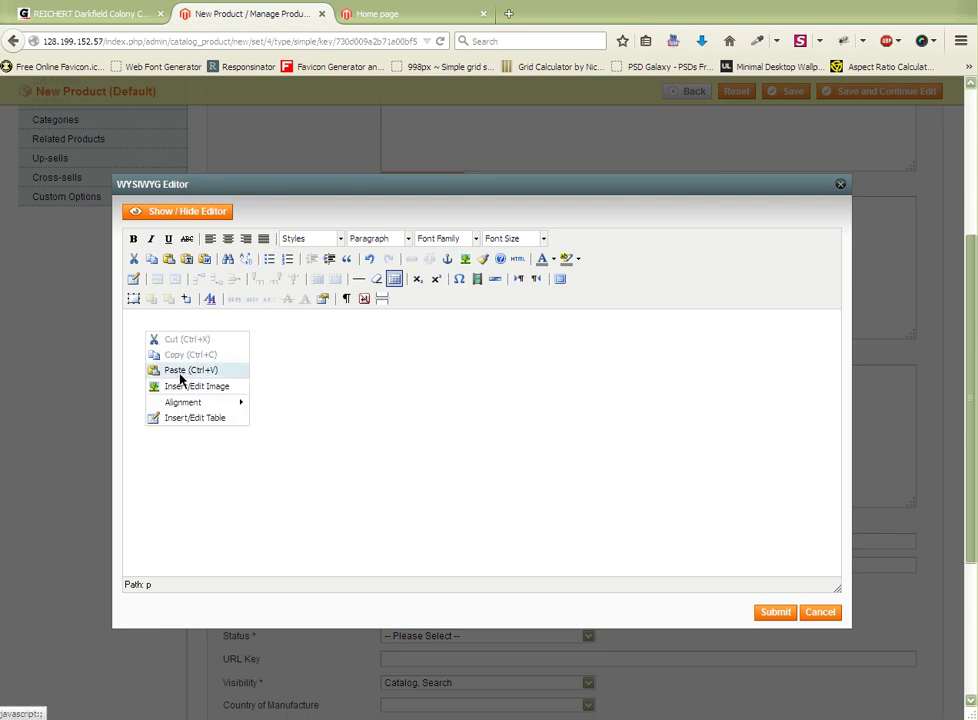
pyautogui.click(181, 370)
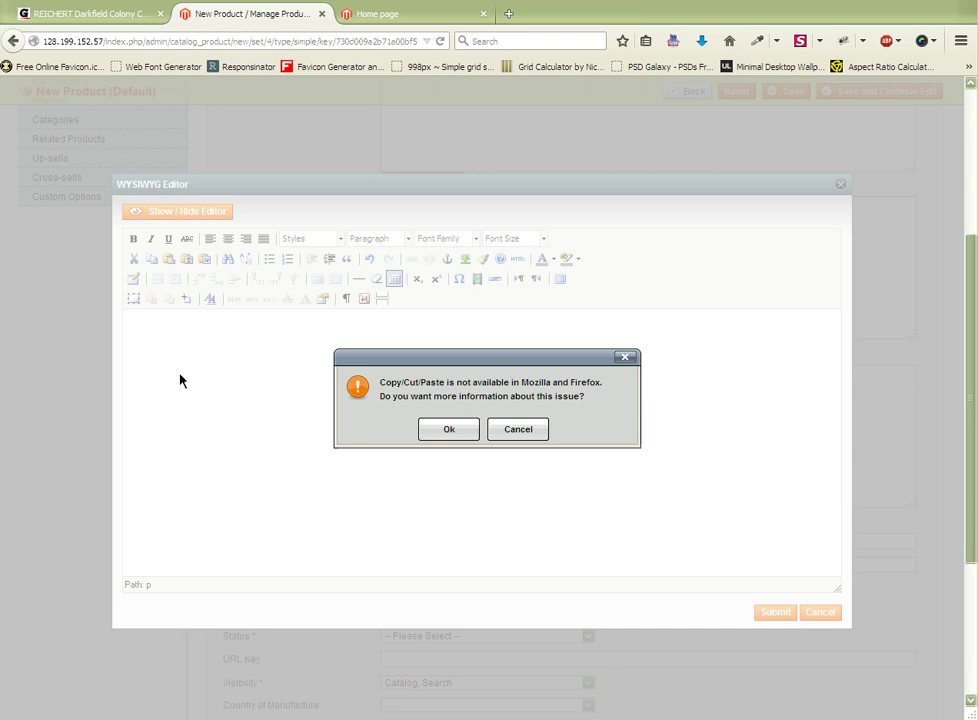
pyautogui.click(453, 444)
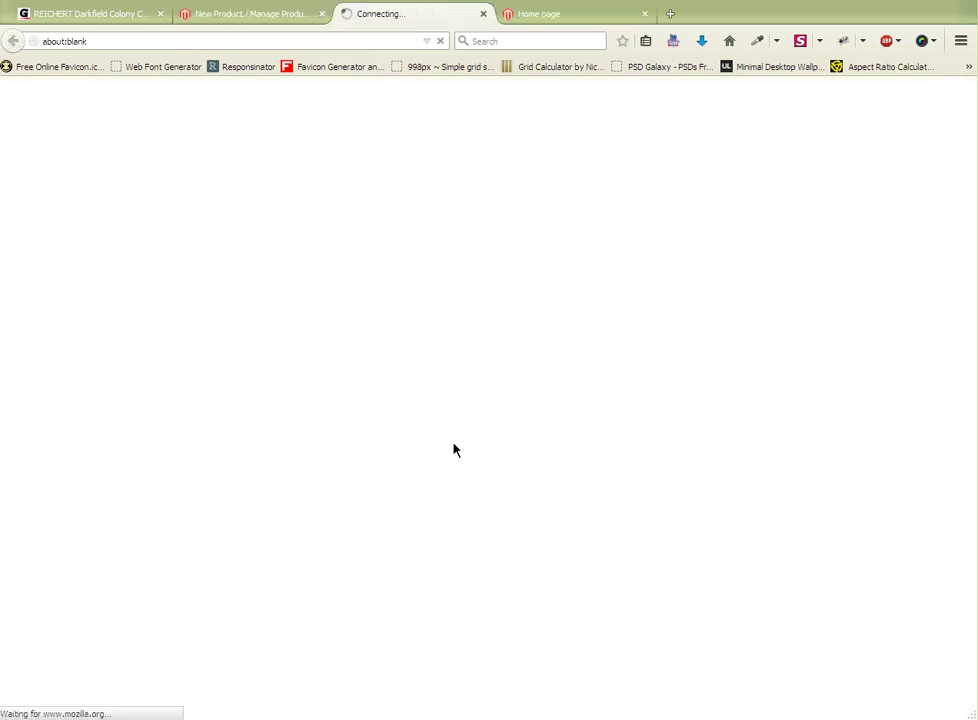
pyautogui.click(486, 16)
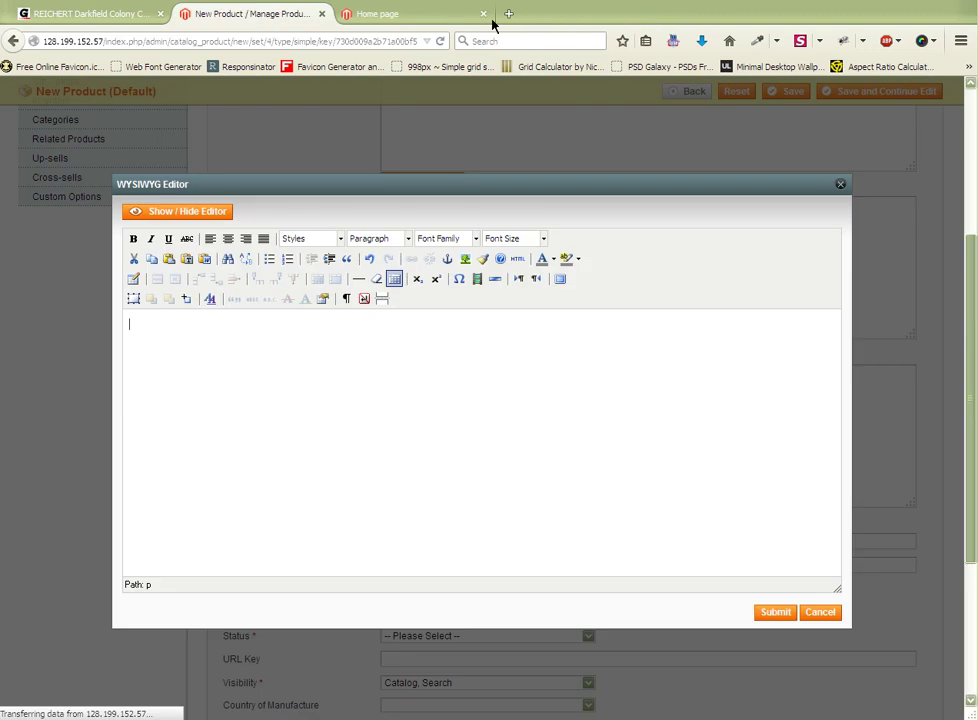
# Paste the copied technical specs list into the WYSIWYG editor and submit it as the product's Technical Specification
pyautogui.rightClick(145, 320)
pyautogui.click(136, 331)
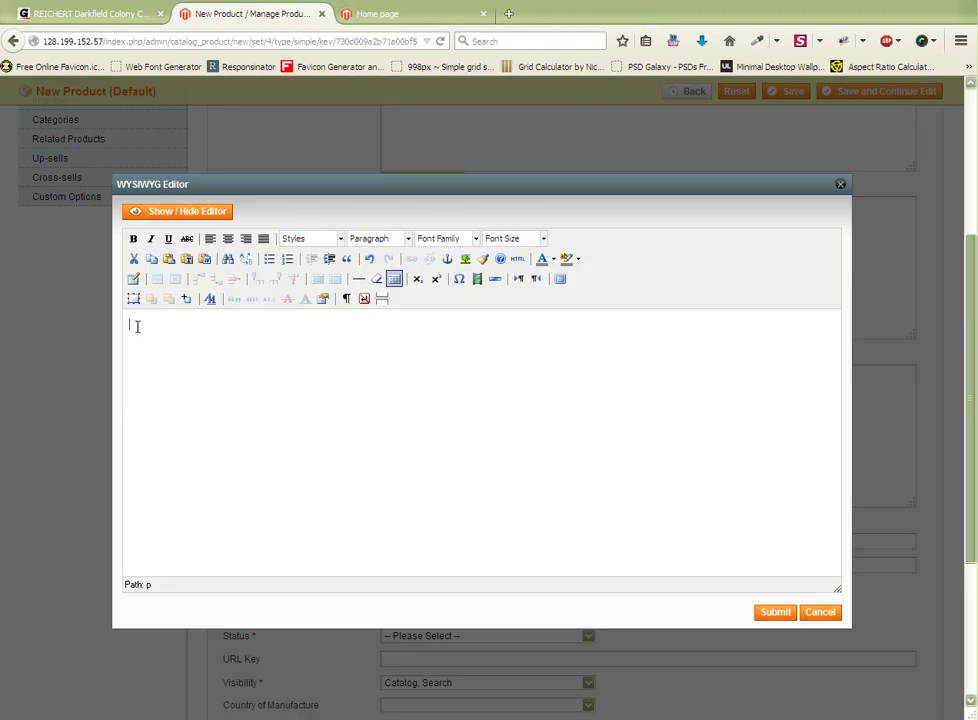
pyautogui.hotkey('ctrl', 'v')
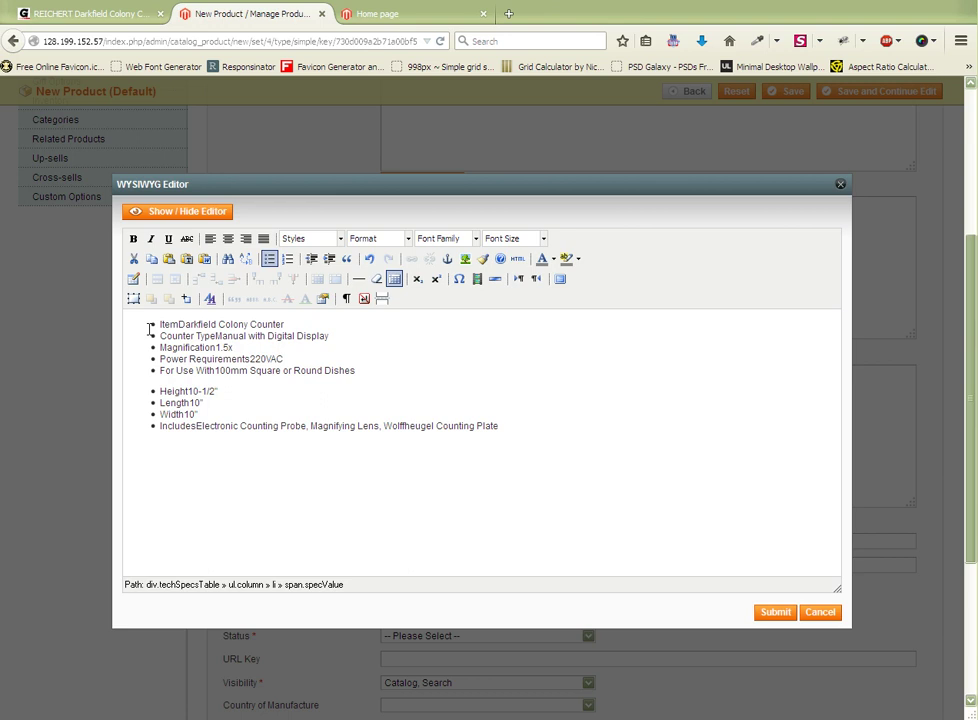
pyautogui.click(783, 618)
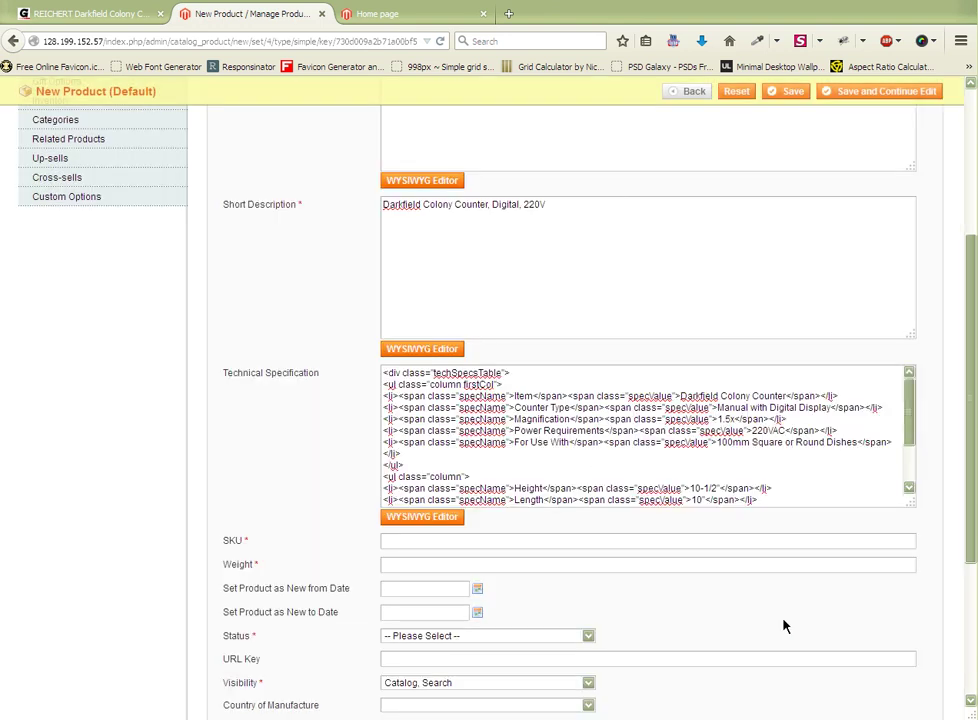
pyautogui.scroll(-2, 640, 440)
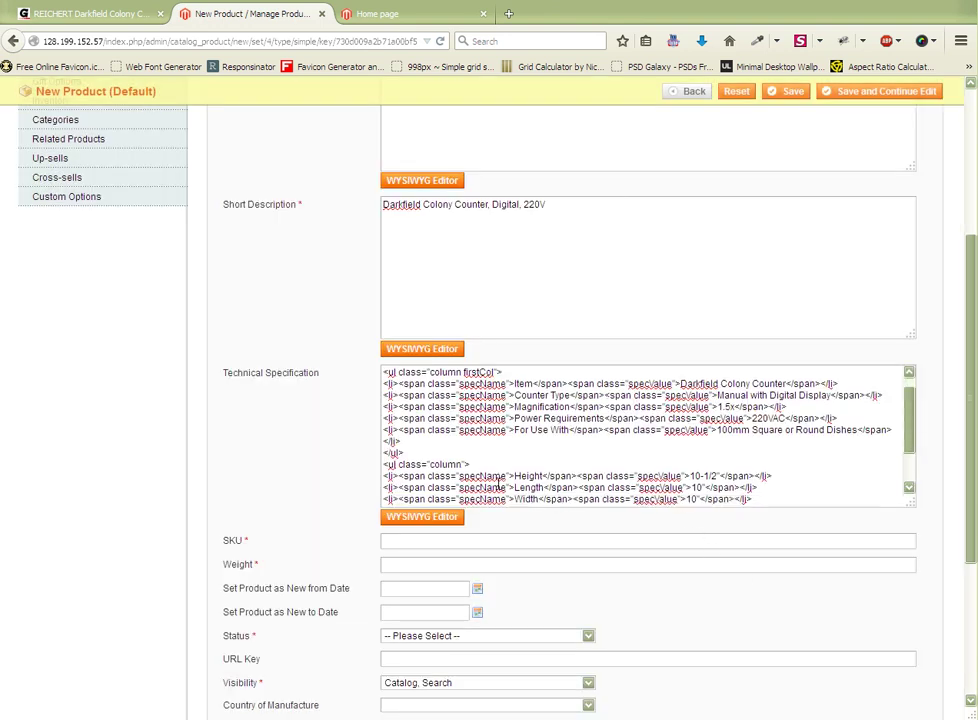
# Set the new product's SKU to A1 and its Weight to 1
pyautogui.scroll(-1, 446, 565)
pyautogui.scroll(-1, 446, 565)
pyautogui.click(419, 455)
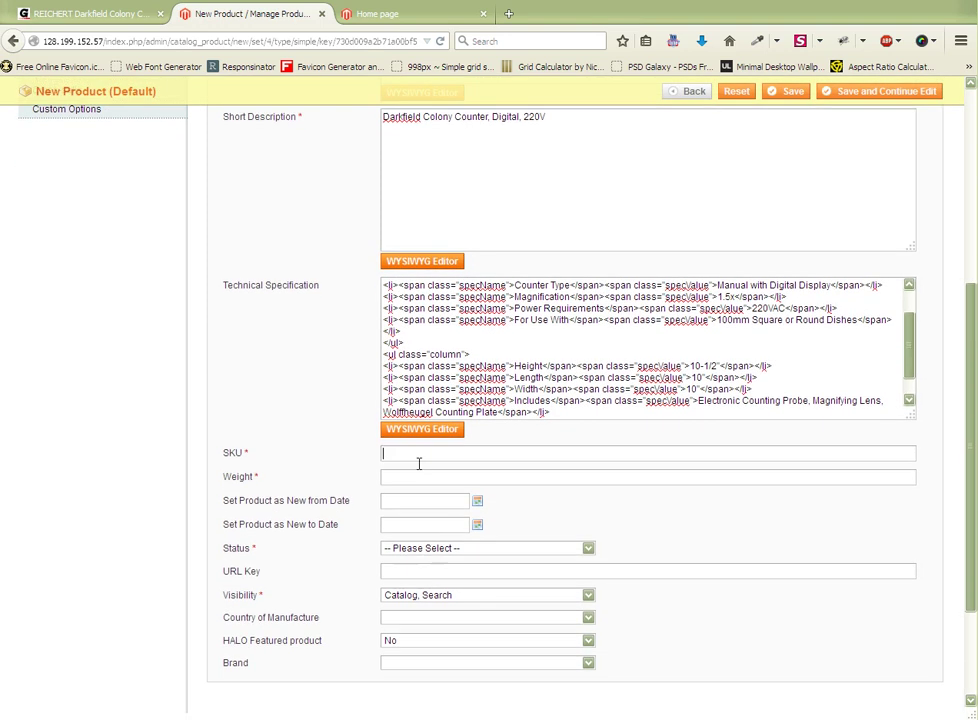
pyautogui.write('A1')
pyautogui.click(413, 486)
pyautogui.write('1')
pyautogui.click(415, 500)
# Set the new product's Status to Enabled
pyautogui.scroll(-2, 441, 610)
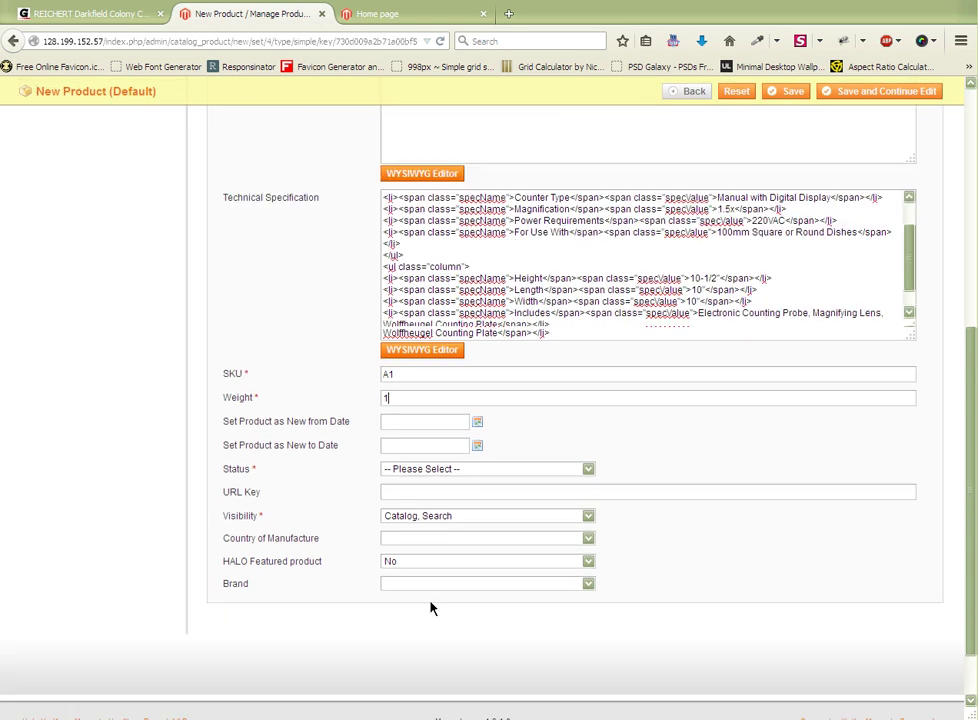
pyautogui.click(590, 464)
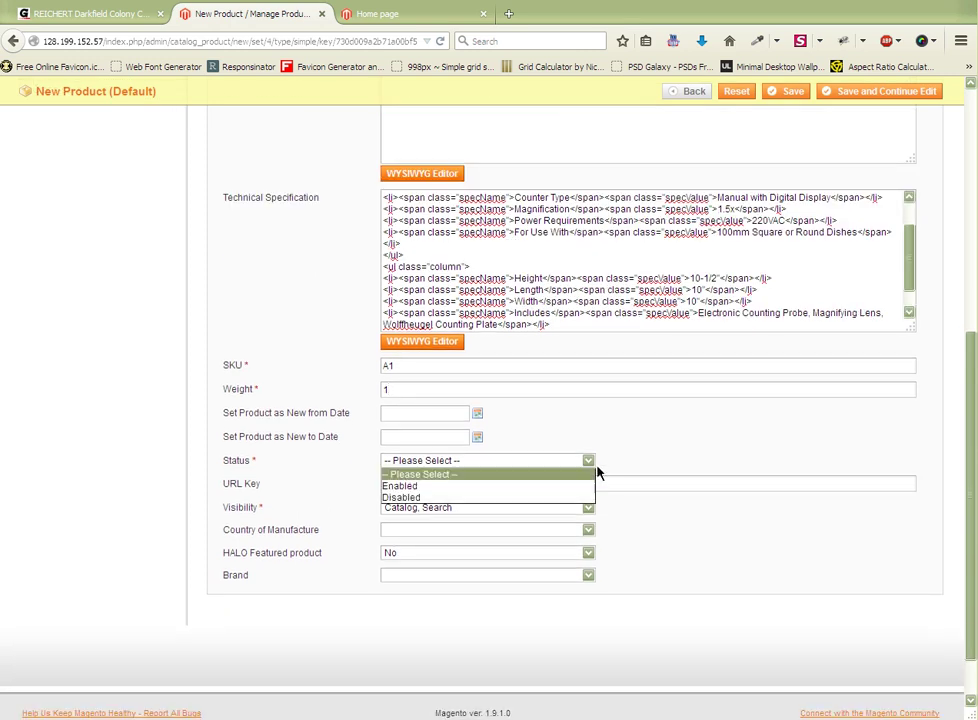
pyautogui.click(512, 487)
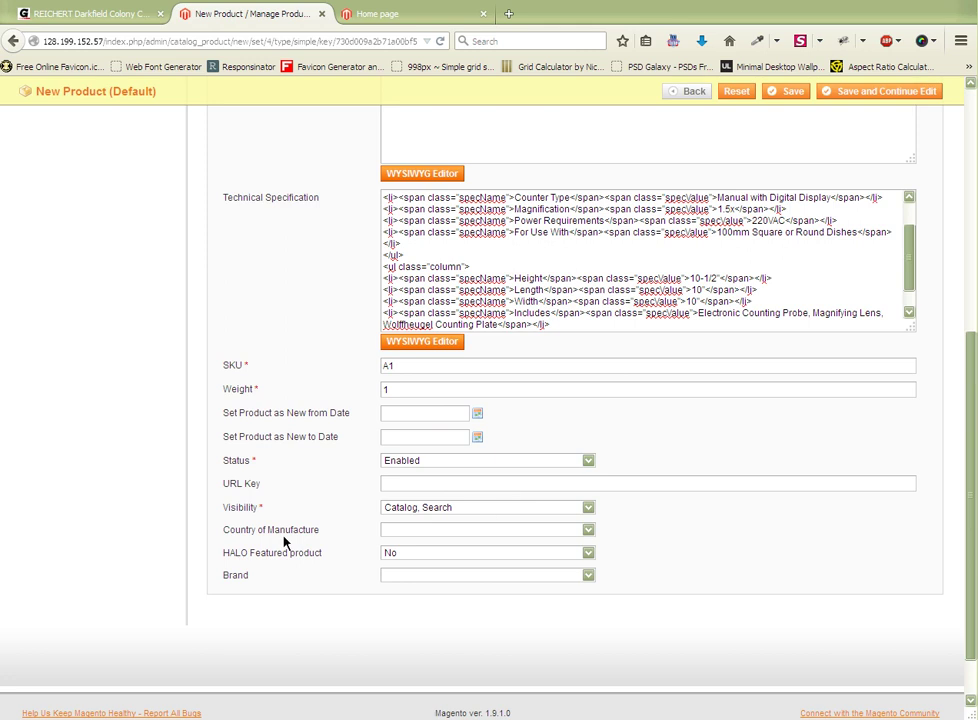
# Set the product's Price to 2500 USD and its Tax Class to None
pyautogui.scroll(5, 399, 538)
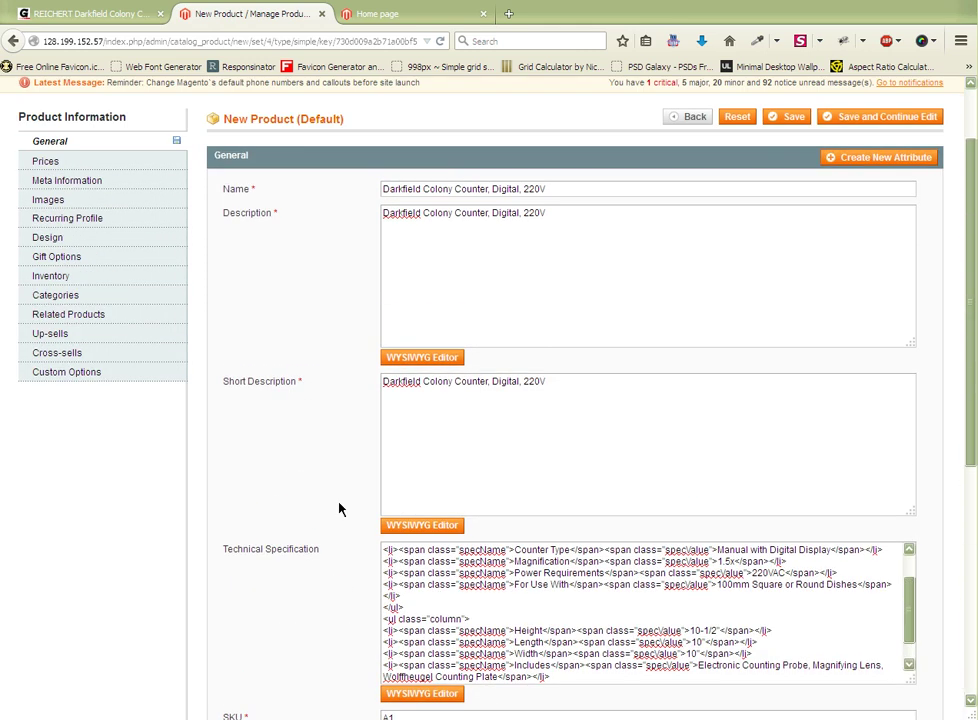
pyautogui.click(83, 172)
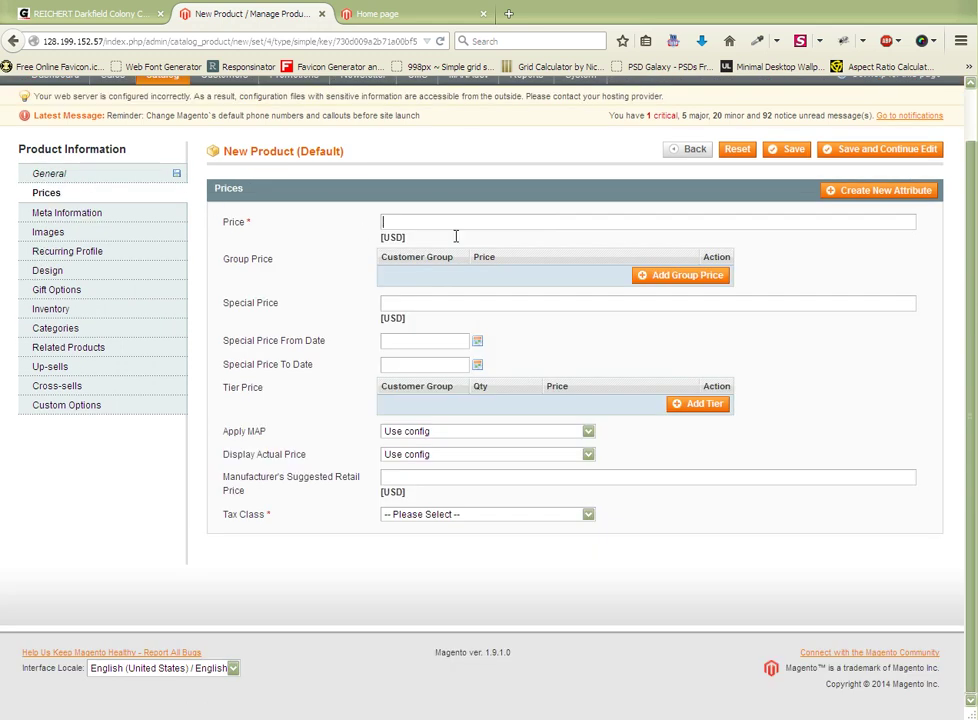
pyautogui.write('250')
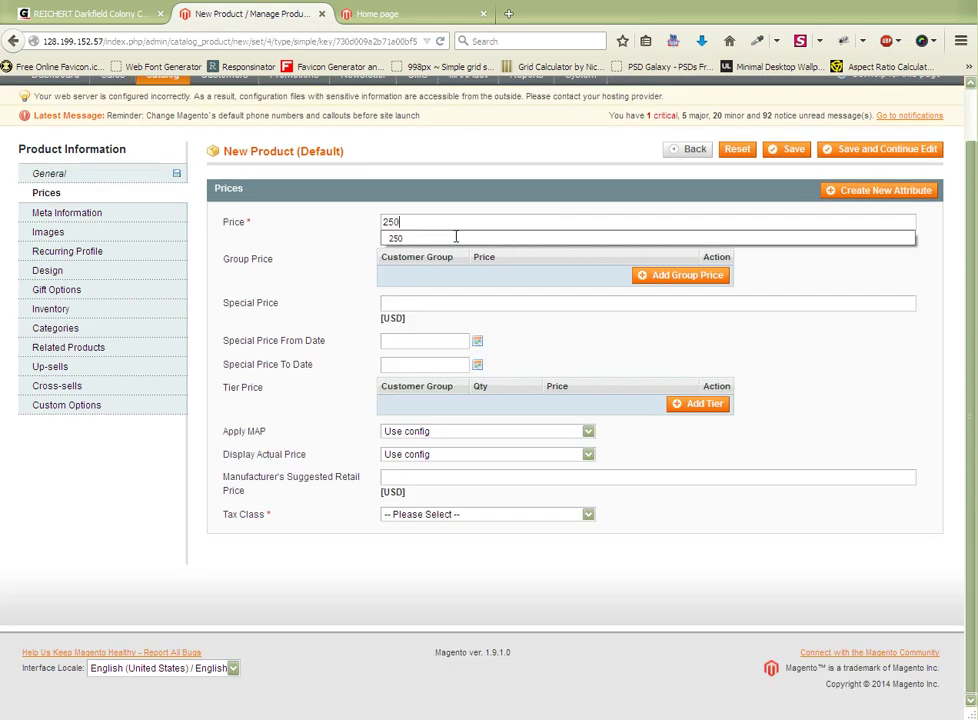
pyautogui.write('0')
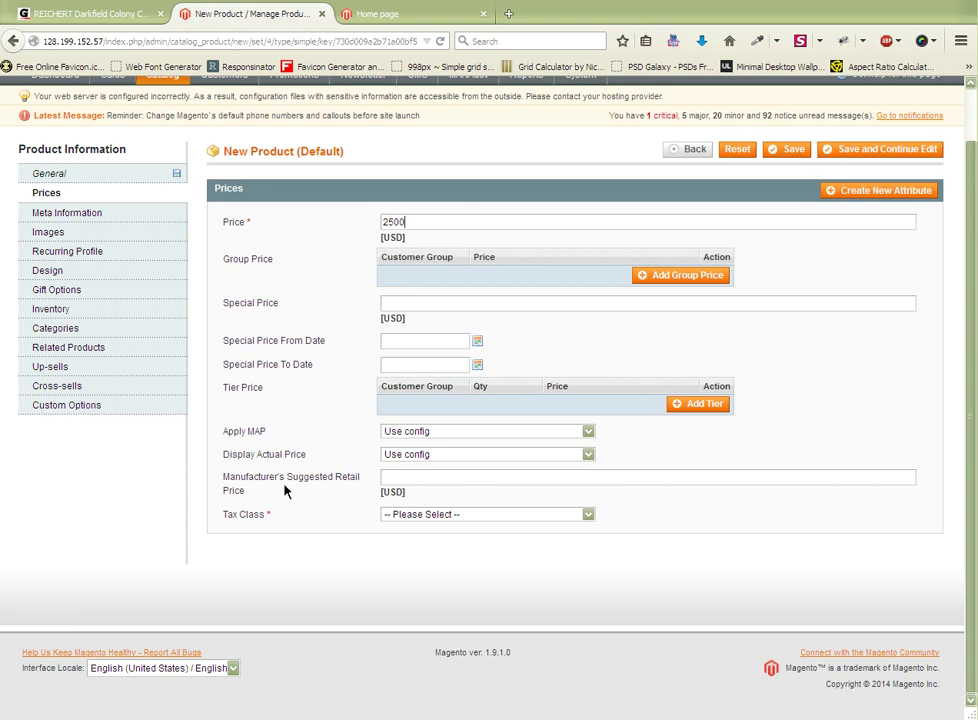
pyautogui.moveTo(227, 524); pyautogui.dragTo(290, 524)
pyautogui.click(227, 524)
pyautogui.click(588, 515)
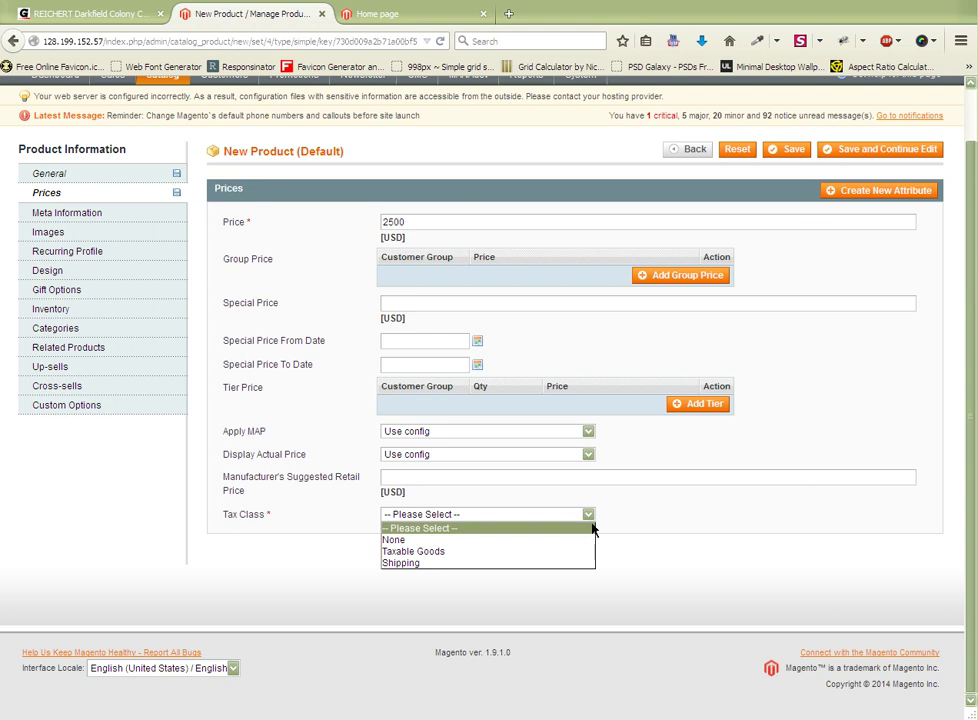
pyautogui.click(529, 541)
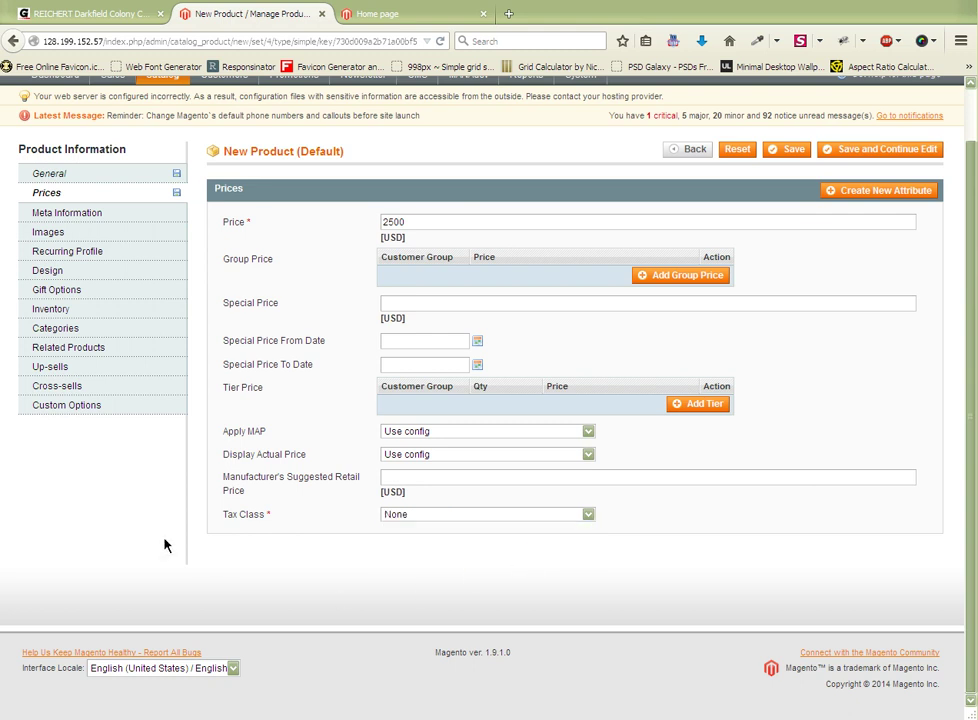
# Upload demo.jpg from the Desktop as the product image and assign it as Base Image, Small Image and Thumbnail
pyautogui.click(64, 240)
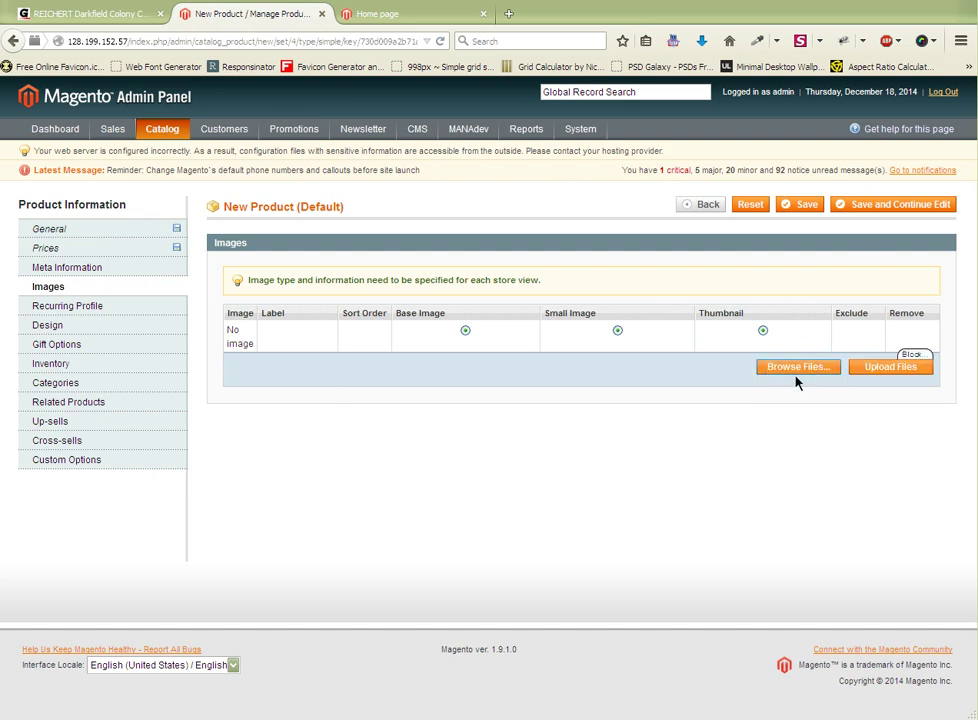
pyautogui.click(797, 372)
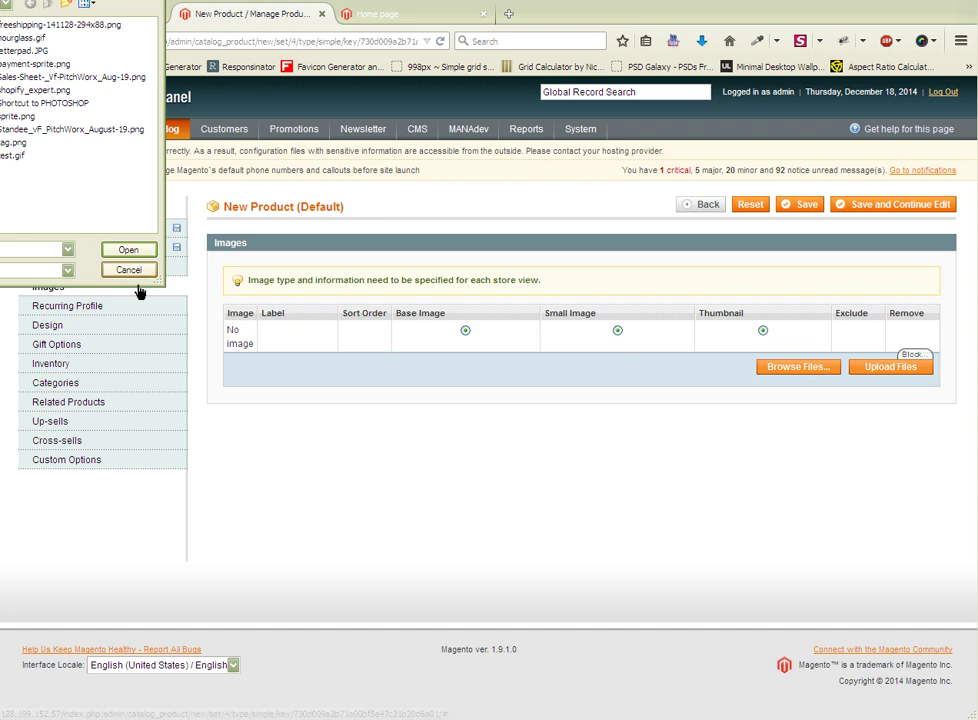
pyautogui.moveTo(0, 0); pyautogui.dragTo(252, 103)
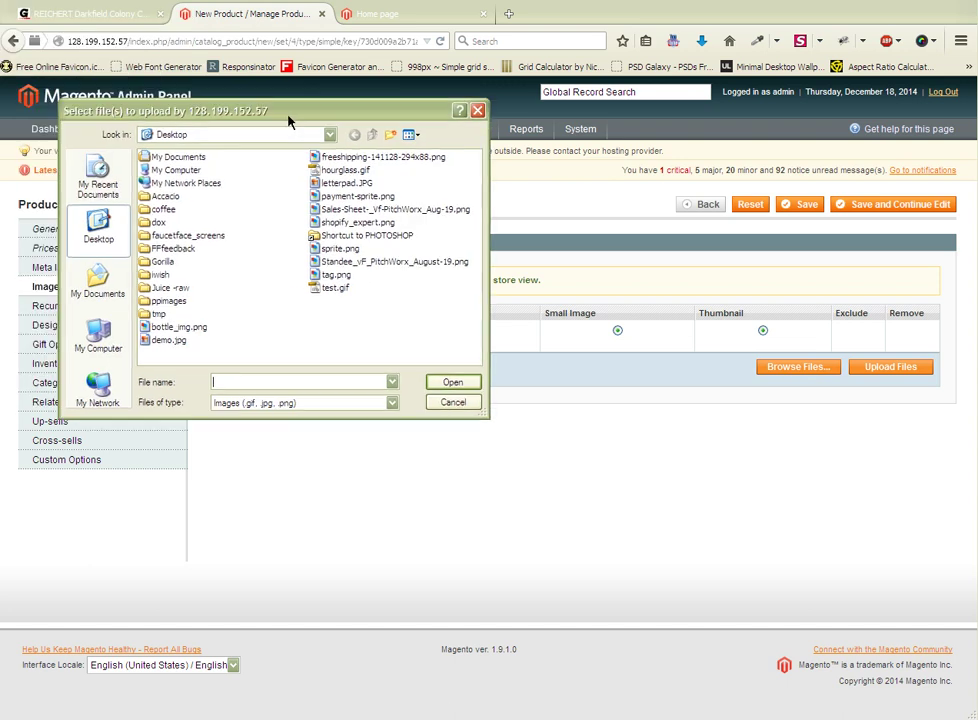
pyautogui.click(170, 340)
pyautogui.click(470, 388)
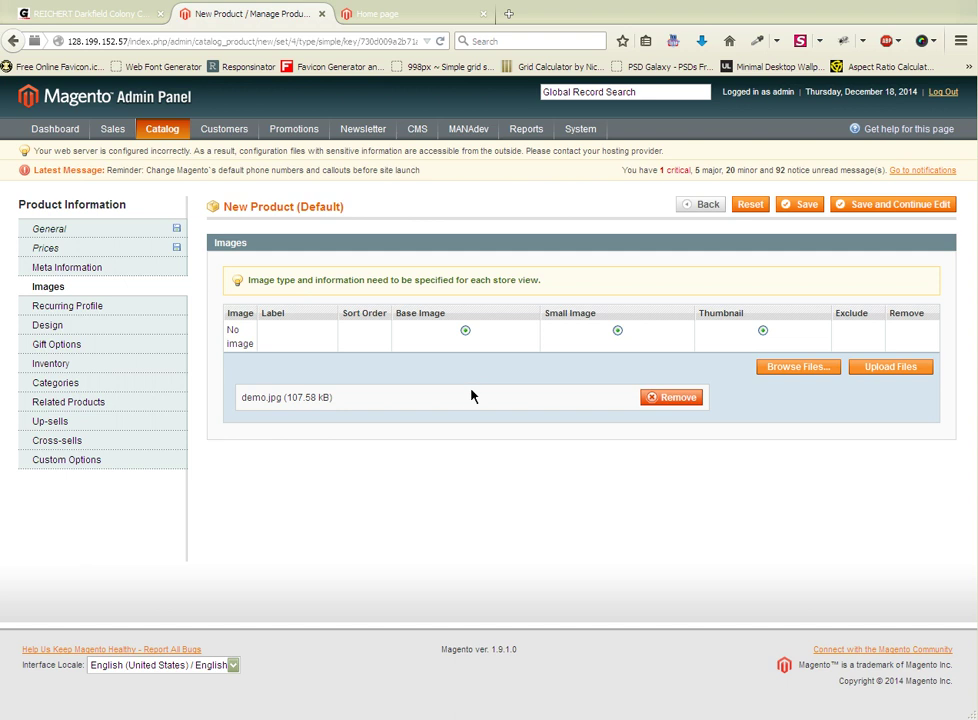
pyautogui.click(902, 369)
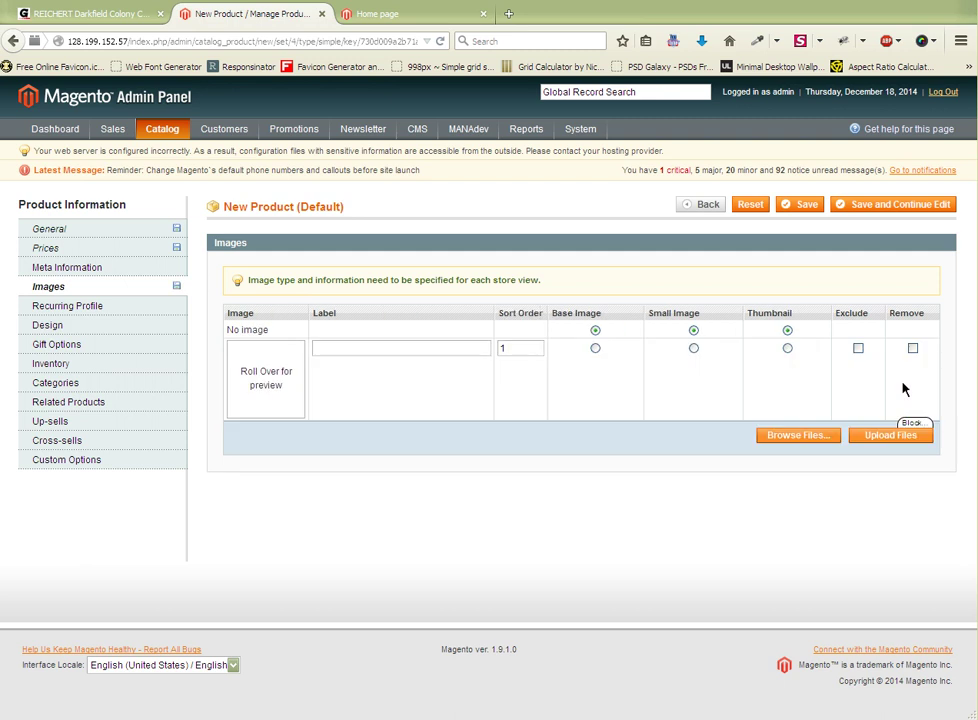
pyautogui.click(595, 348)
pyautogui.click(865, 207)
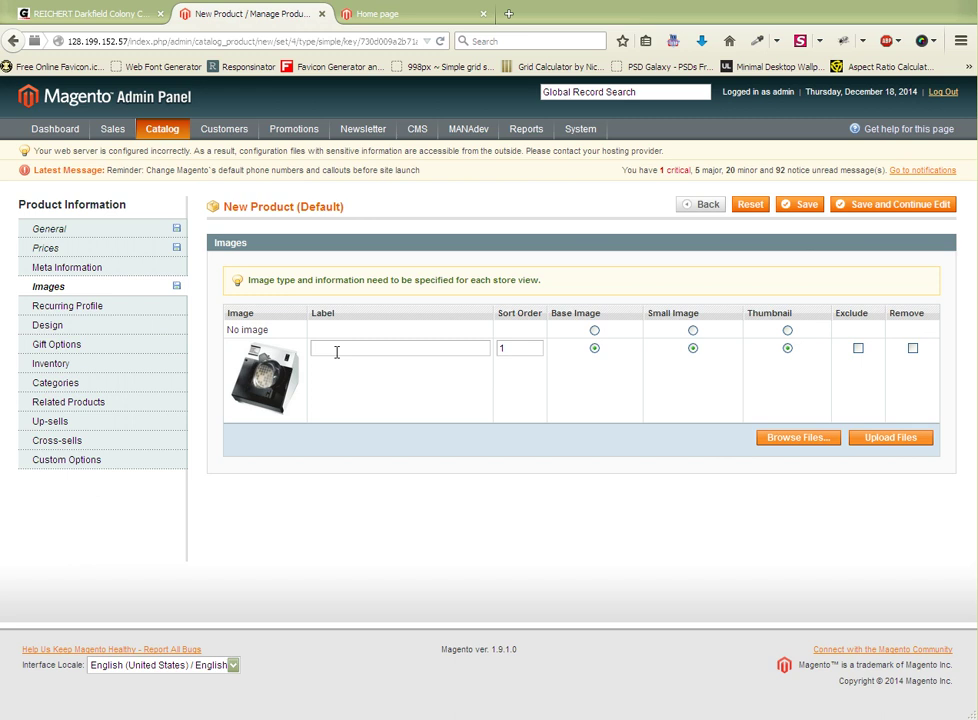
# Set the product's inventory Qty to 12 and its Stock Availability to In Stock
pyautogui.click(76, 368)
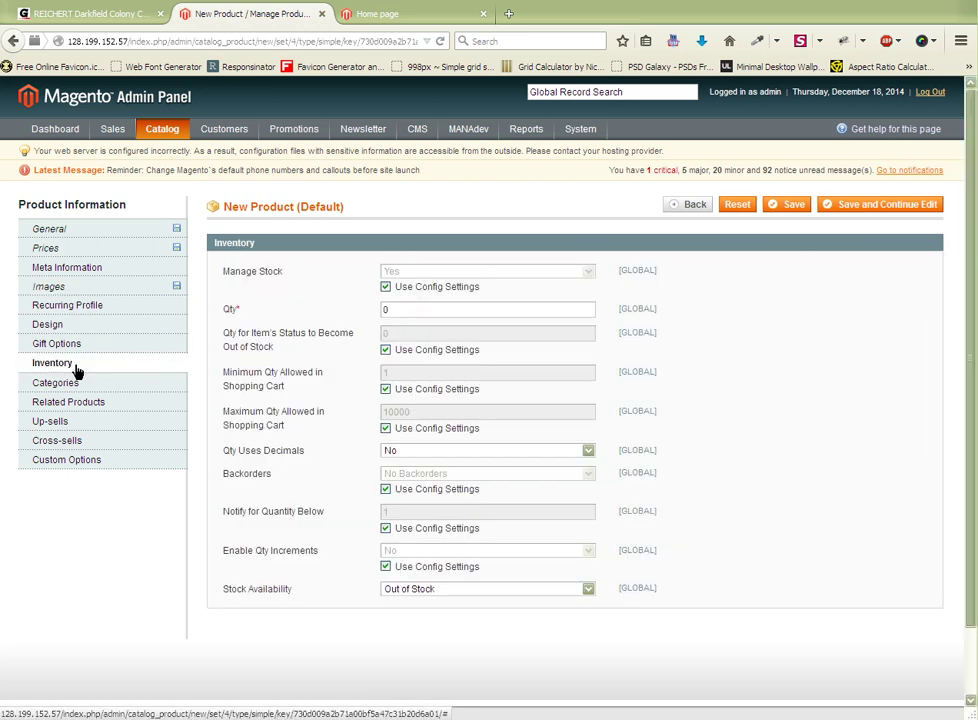
pyautogui.moveTo(415, 311); pyautogui.dragTo(367, 320)
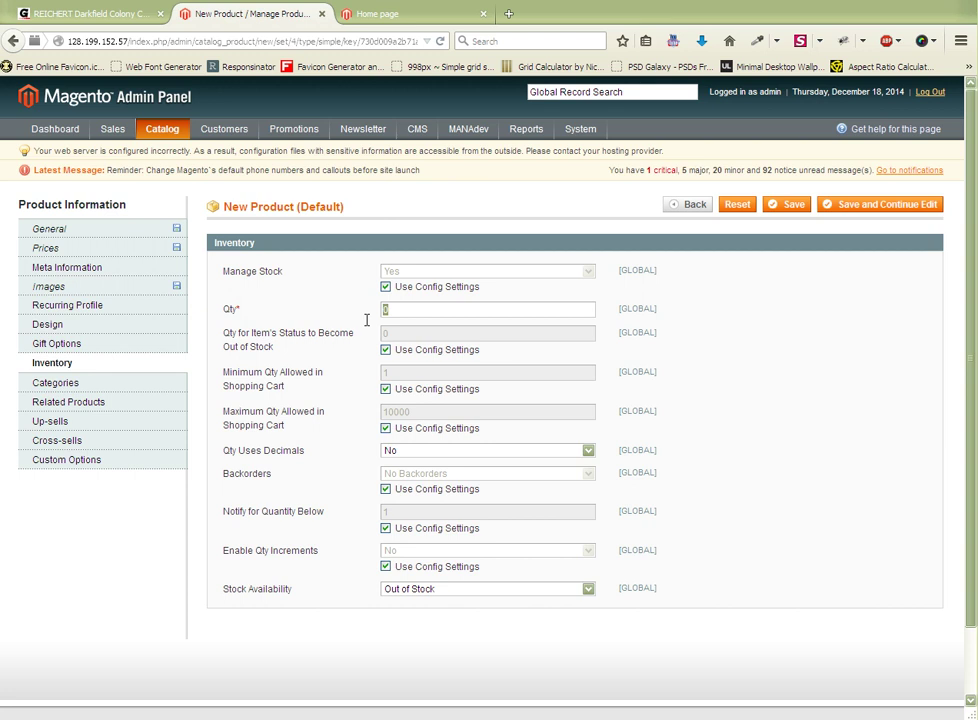
pyautogui.write('12')
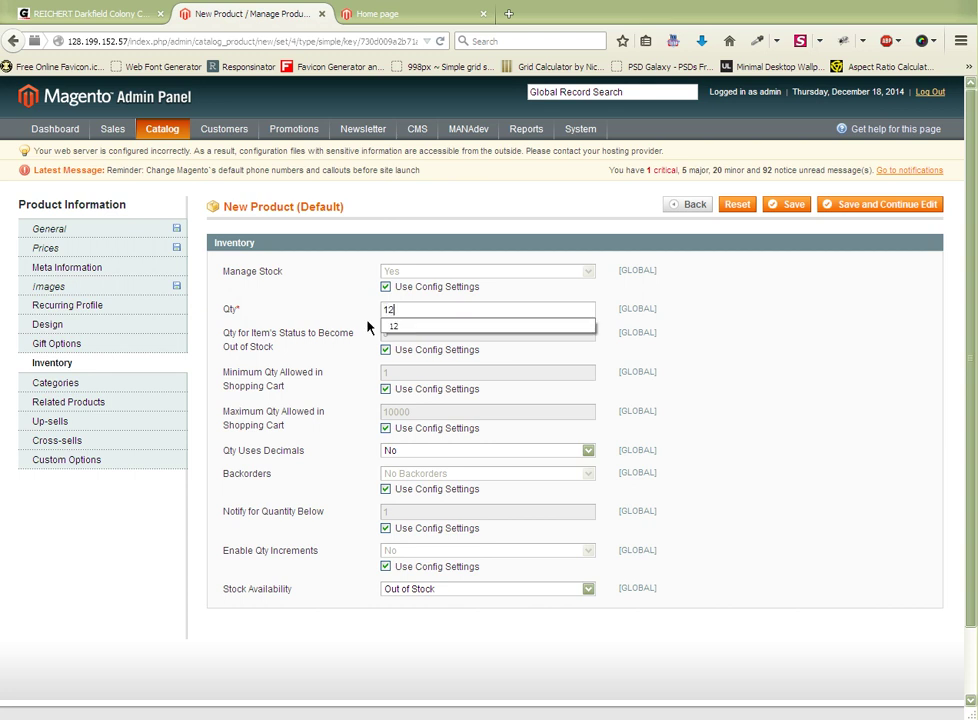
pyautogui.moveTo(268, 590); pyautogui.dragTo(451, 601)
pyautogui.click(450, 595)
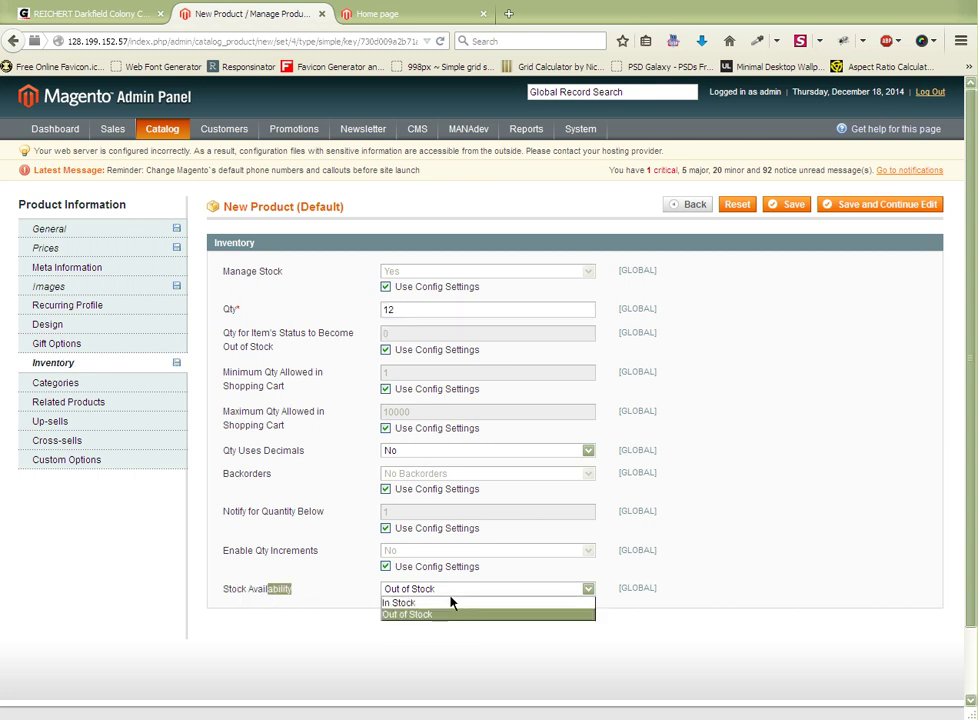
pyautogui.click(442, 607)
pyautogui.click(404, 637)
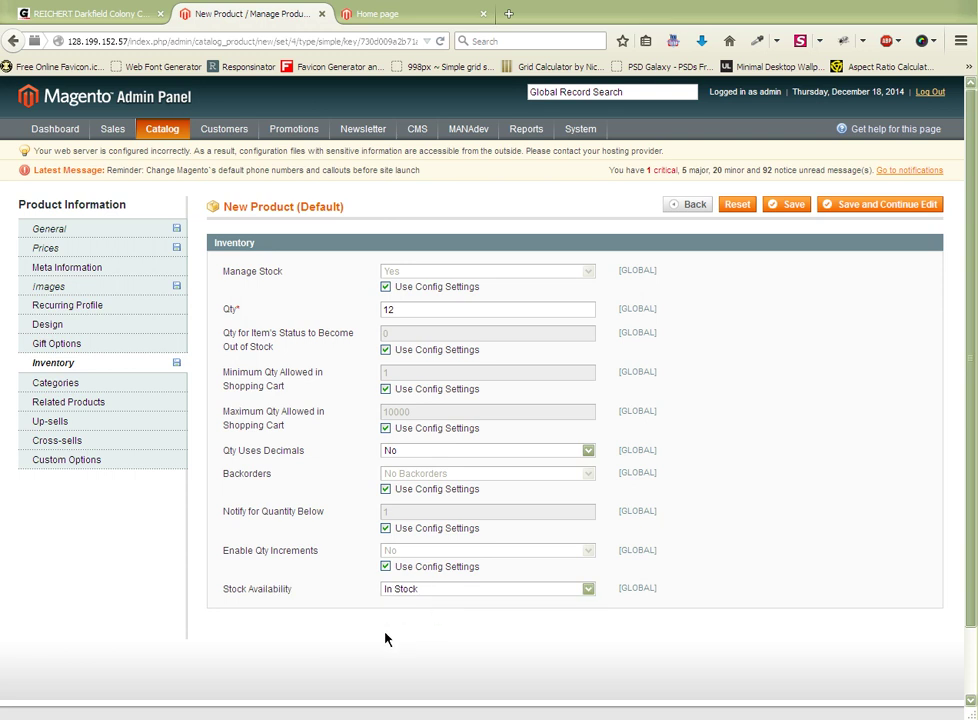
# Assign the product to Default Category, Abrasives, Abrasive Accessories and Abrasive Bands and Rolls, and save it while continuing to edit
pyautogui.click(66, 393)
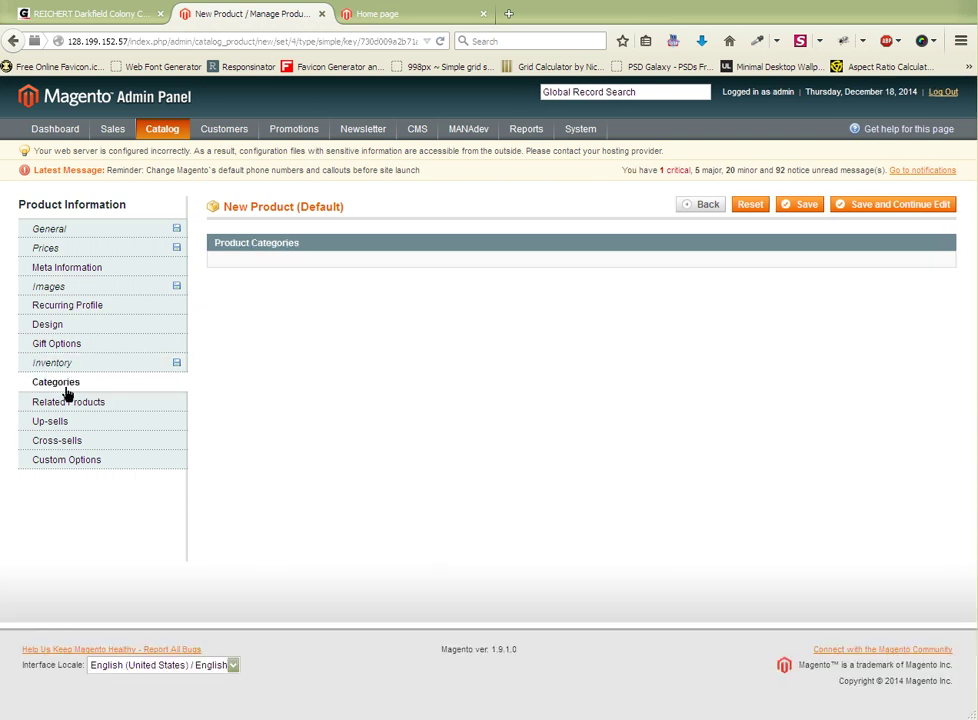
pyautogui.click(251, 268)
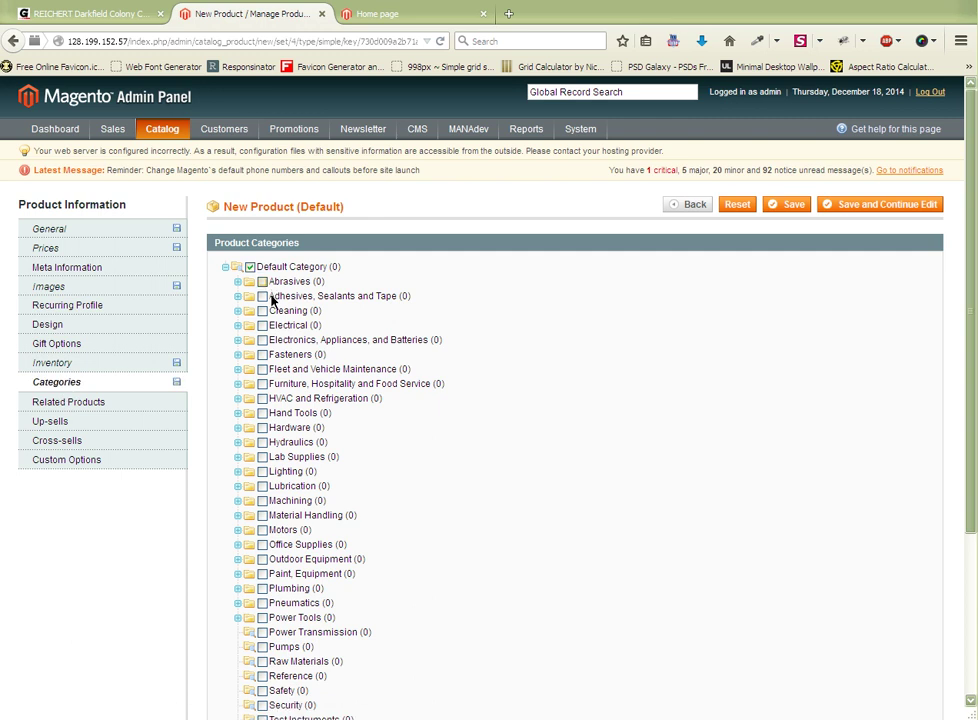
pyautogui.click(262, 282)
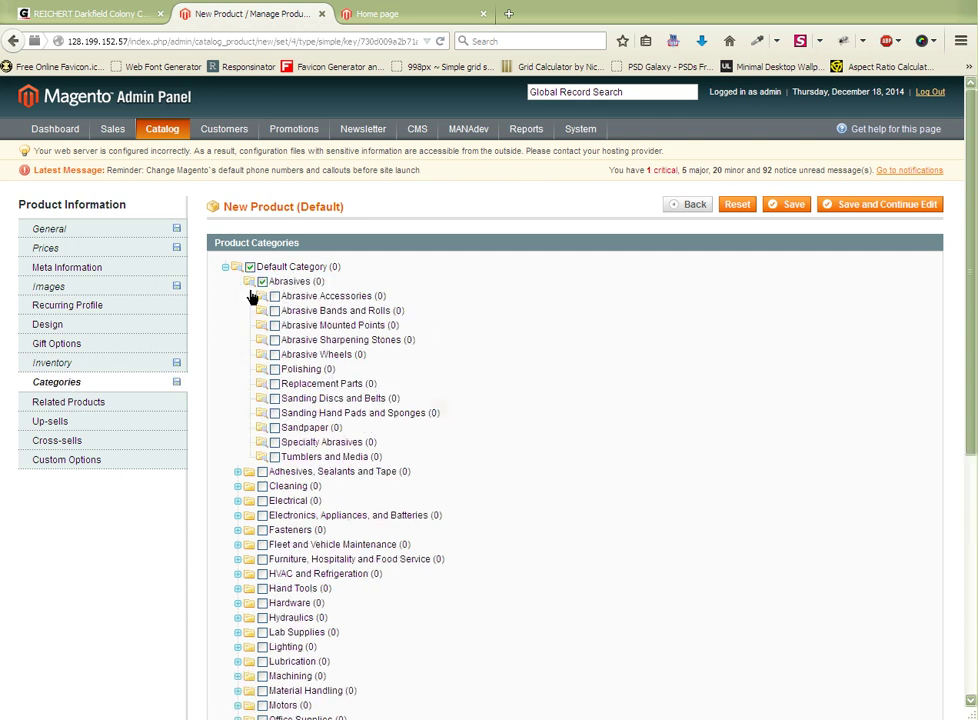
pyautogui.click(277, 299)
pyautogui.click(275, 311)
pyautogui.click(891, 210)
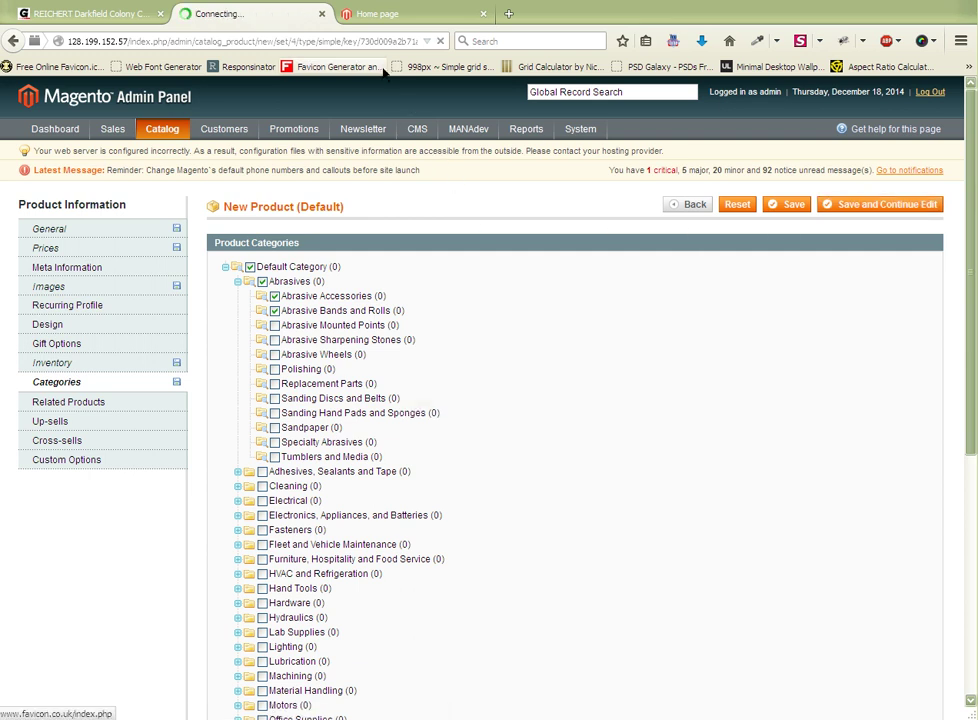
# Open the Darkfield Colony Counter from the bulkMRO storefront's Abrasive Accessories category and examine its details and technical specification
pyautogui.click(372, 15)
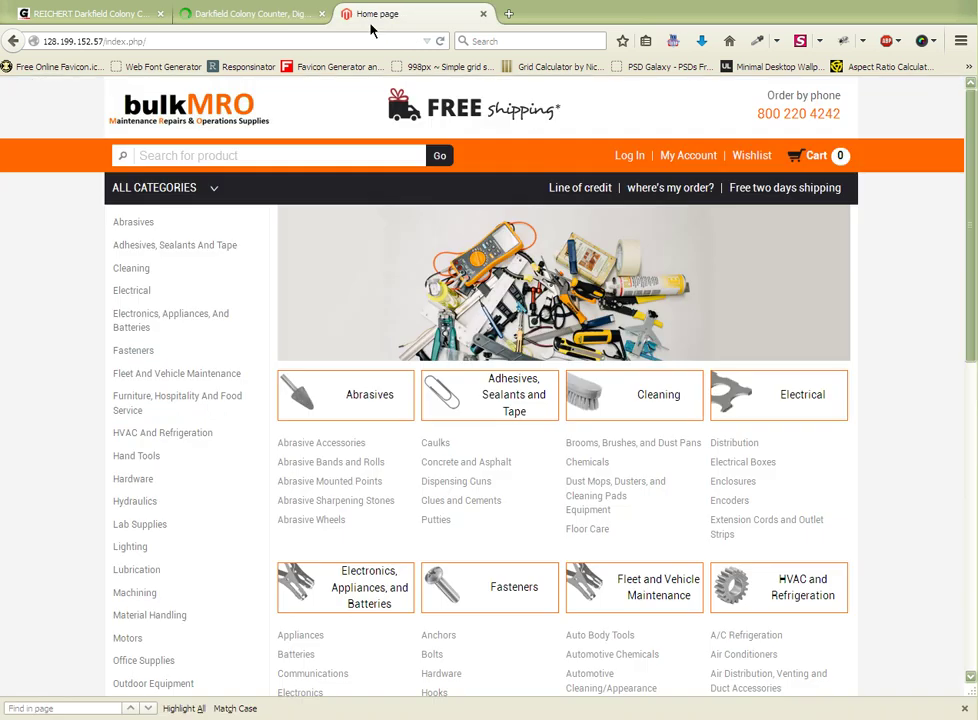
pyautogui.click(224, 112)
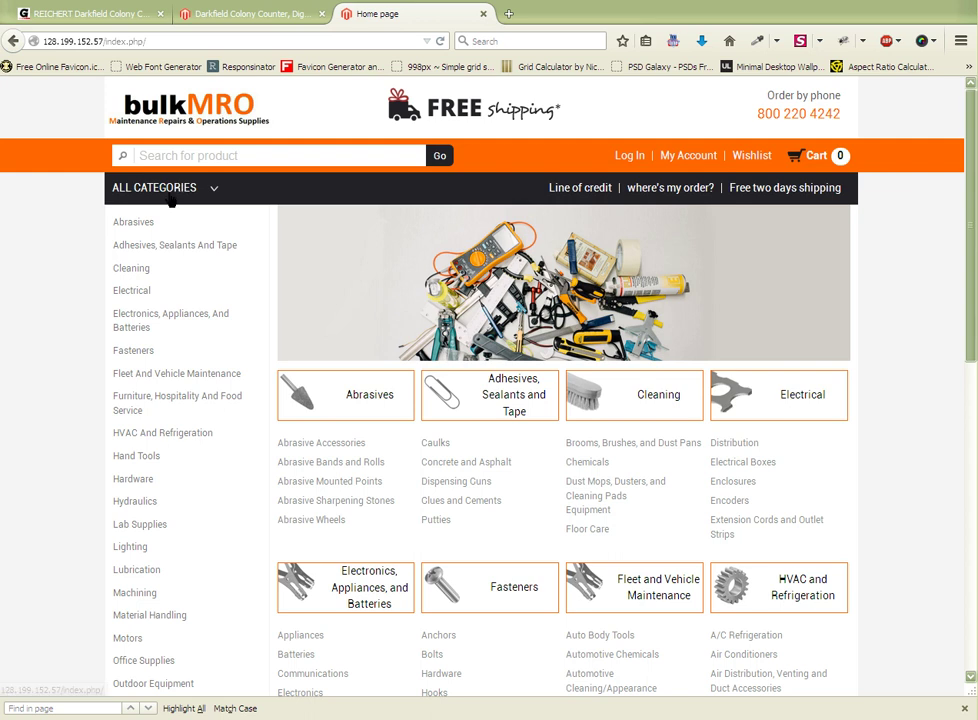
pyautogui.moveTo(151, 229)
pyautogui.click(346, 238)
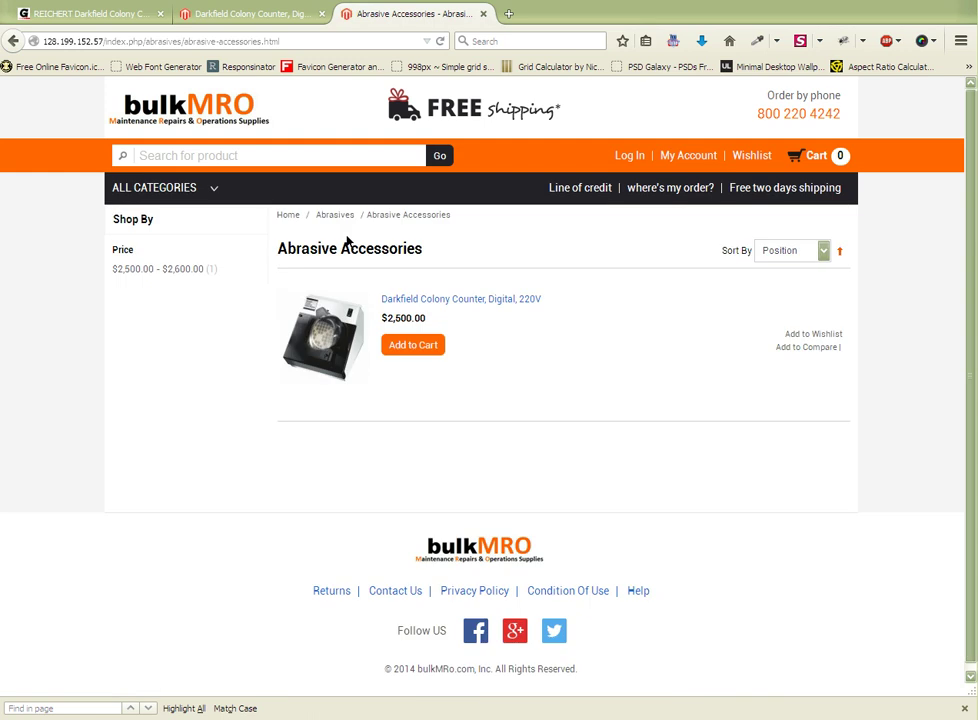
pyautogui.click(515, 316)
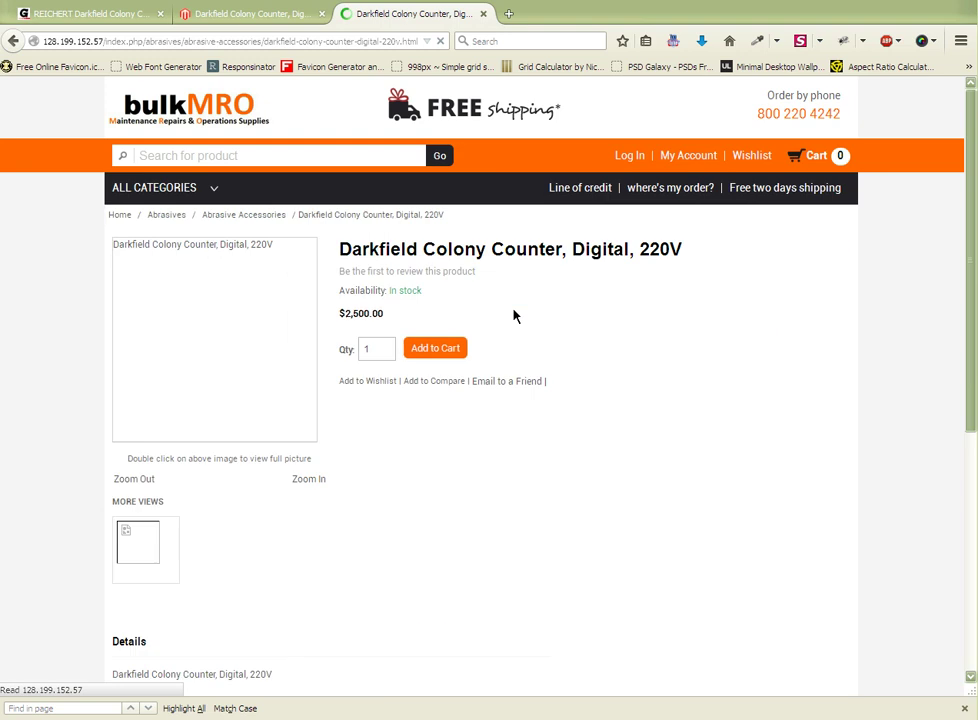
pyautogui.scroll(-1, 381, 462)
pyautogui.scroll(-3, 385, 463)
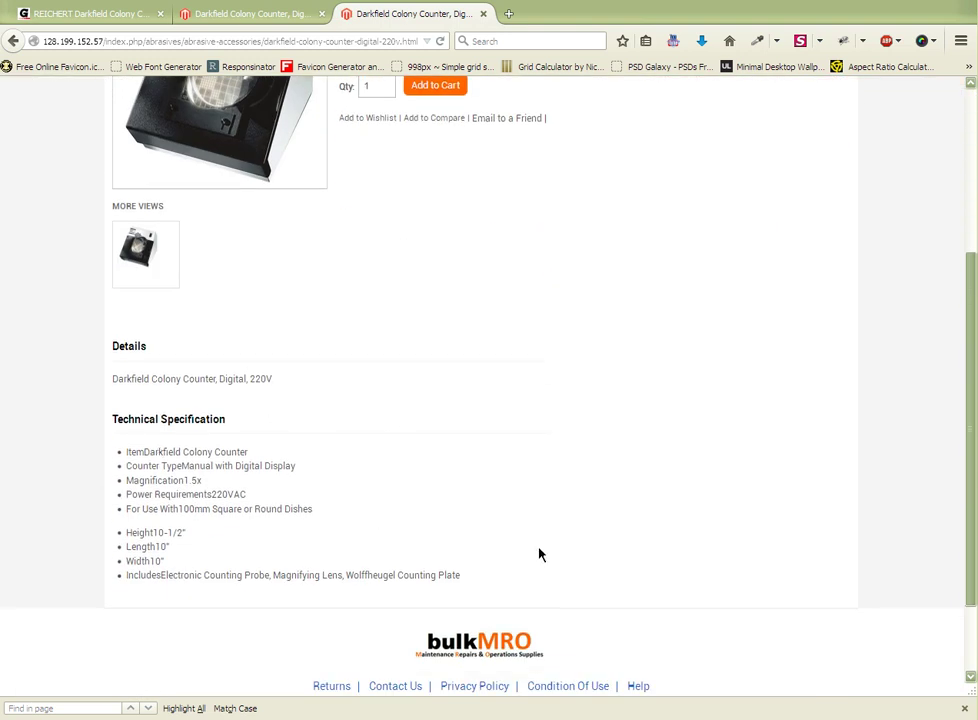
pyautogui.scroll(-2, 840, 635)
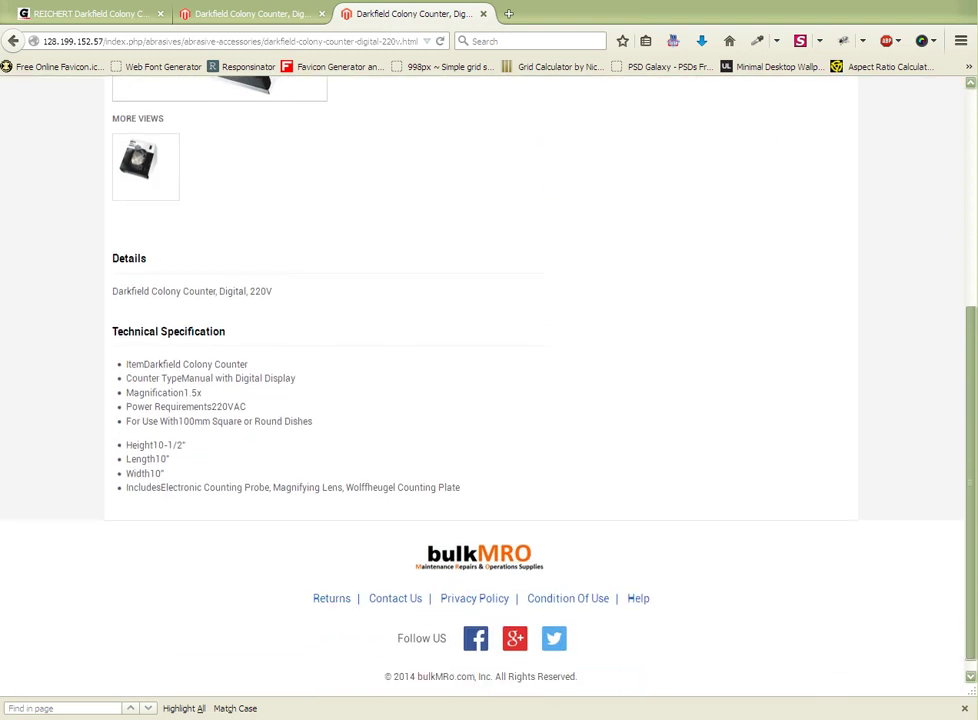